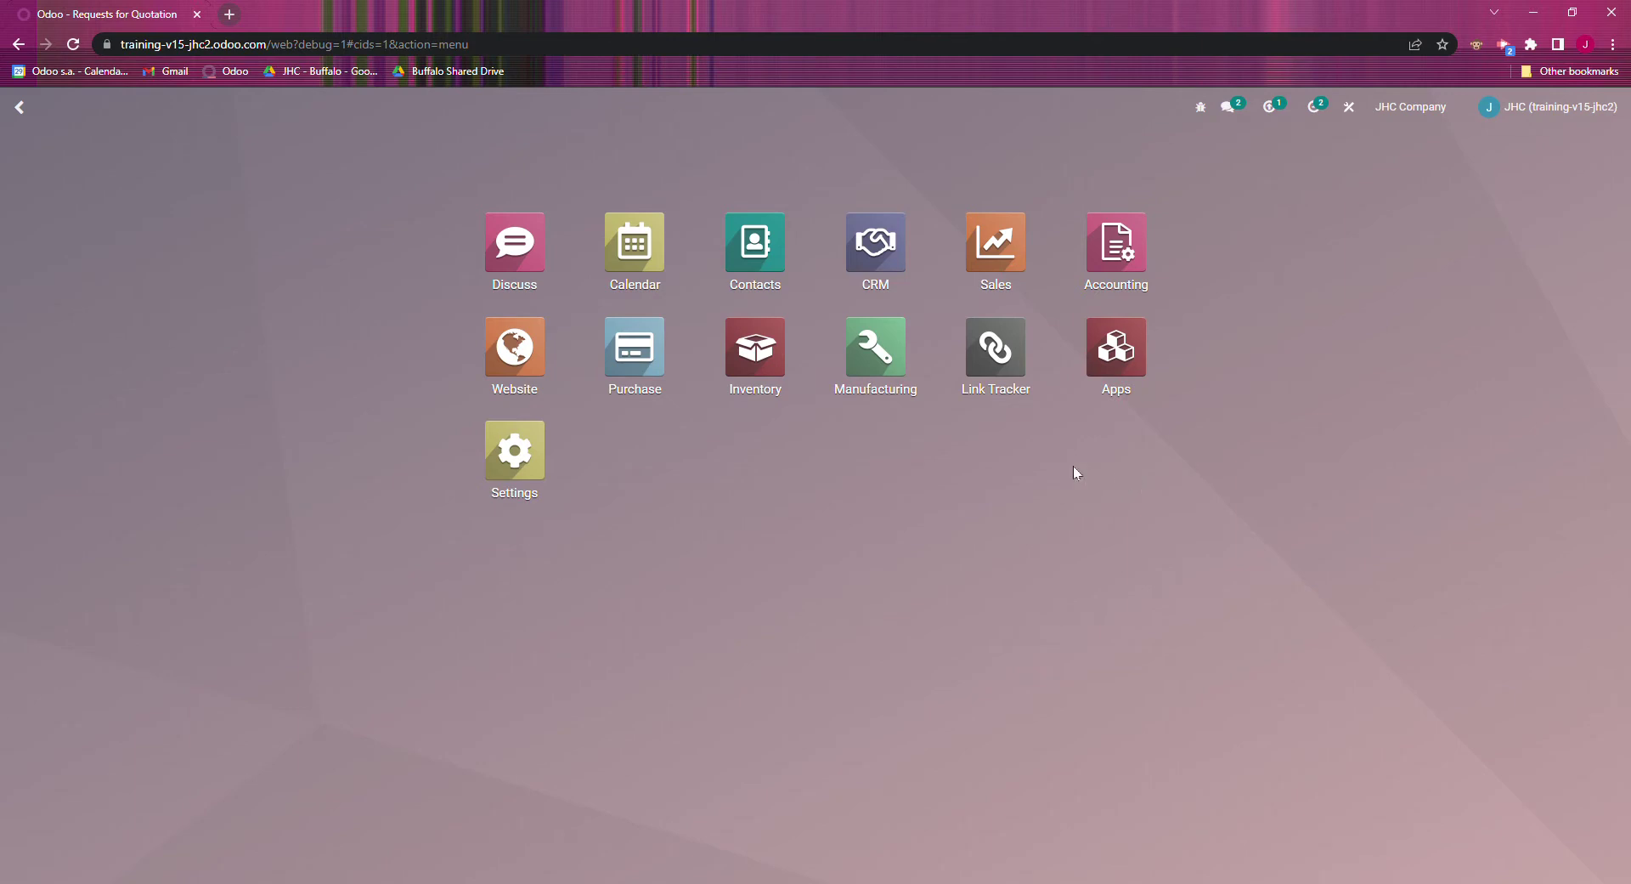
Open the Purchase app and filter the requests for quotation by source document Test-Doc.
click(623, 348)
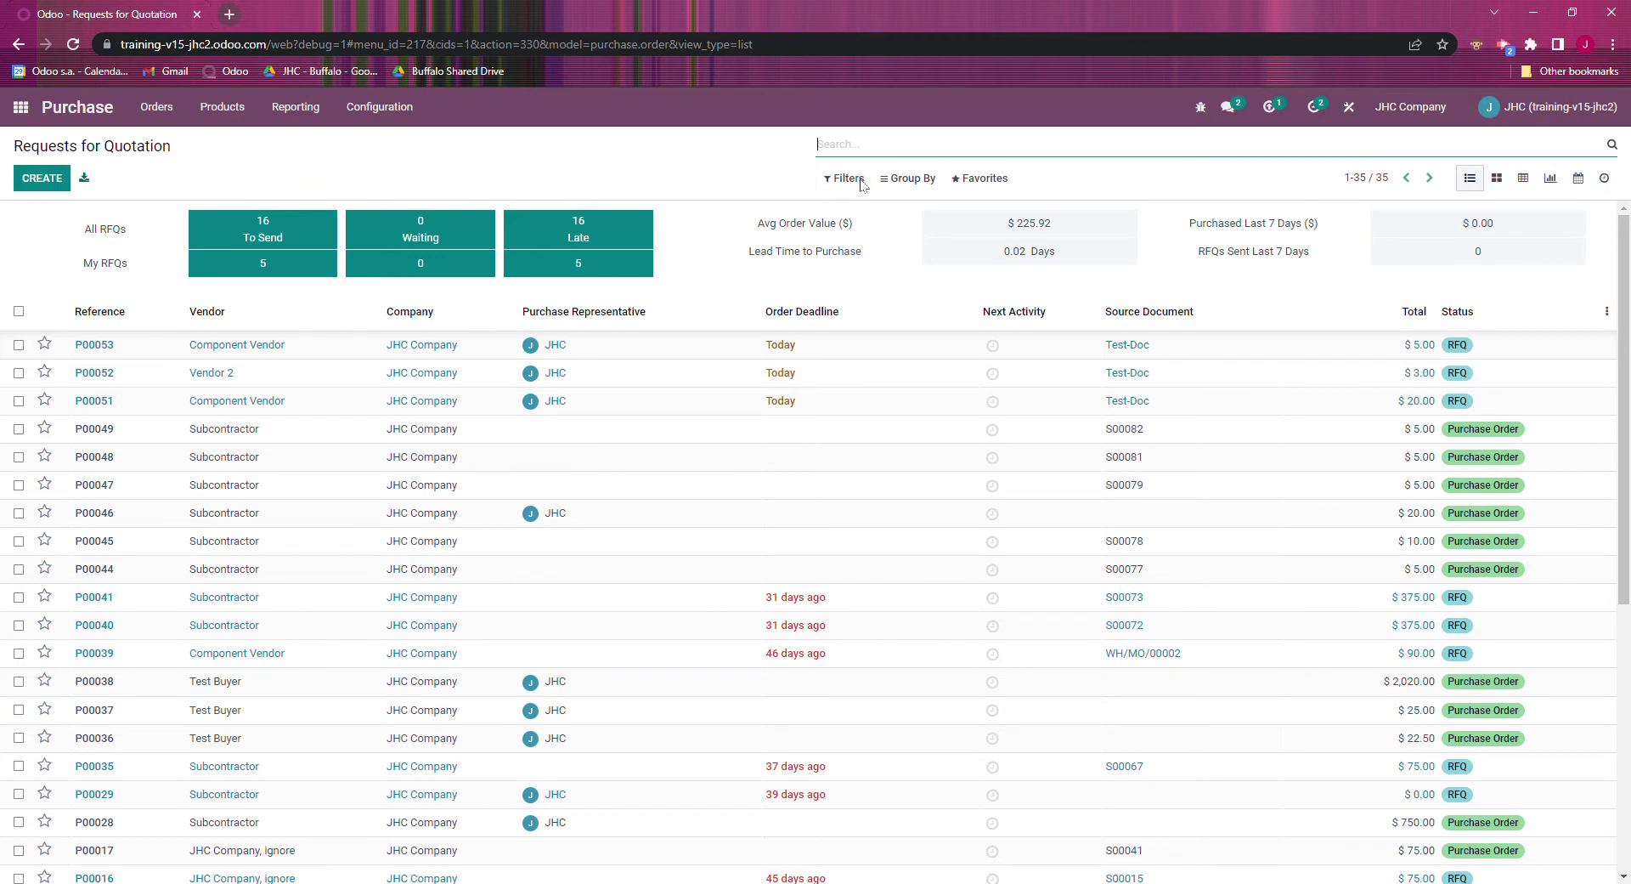
text(Test-Doc)
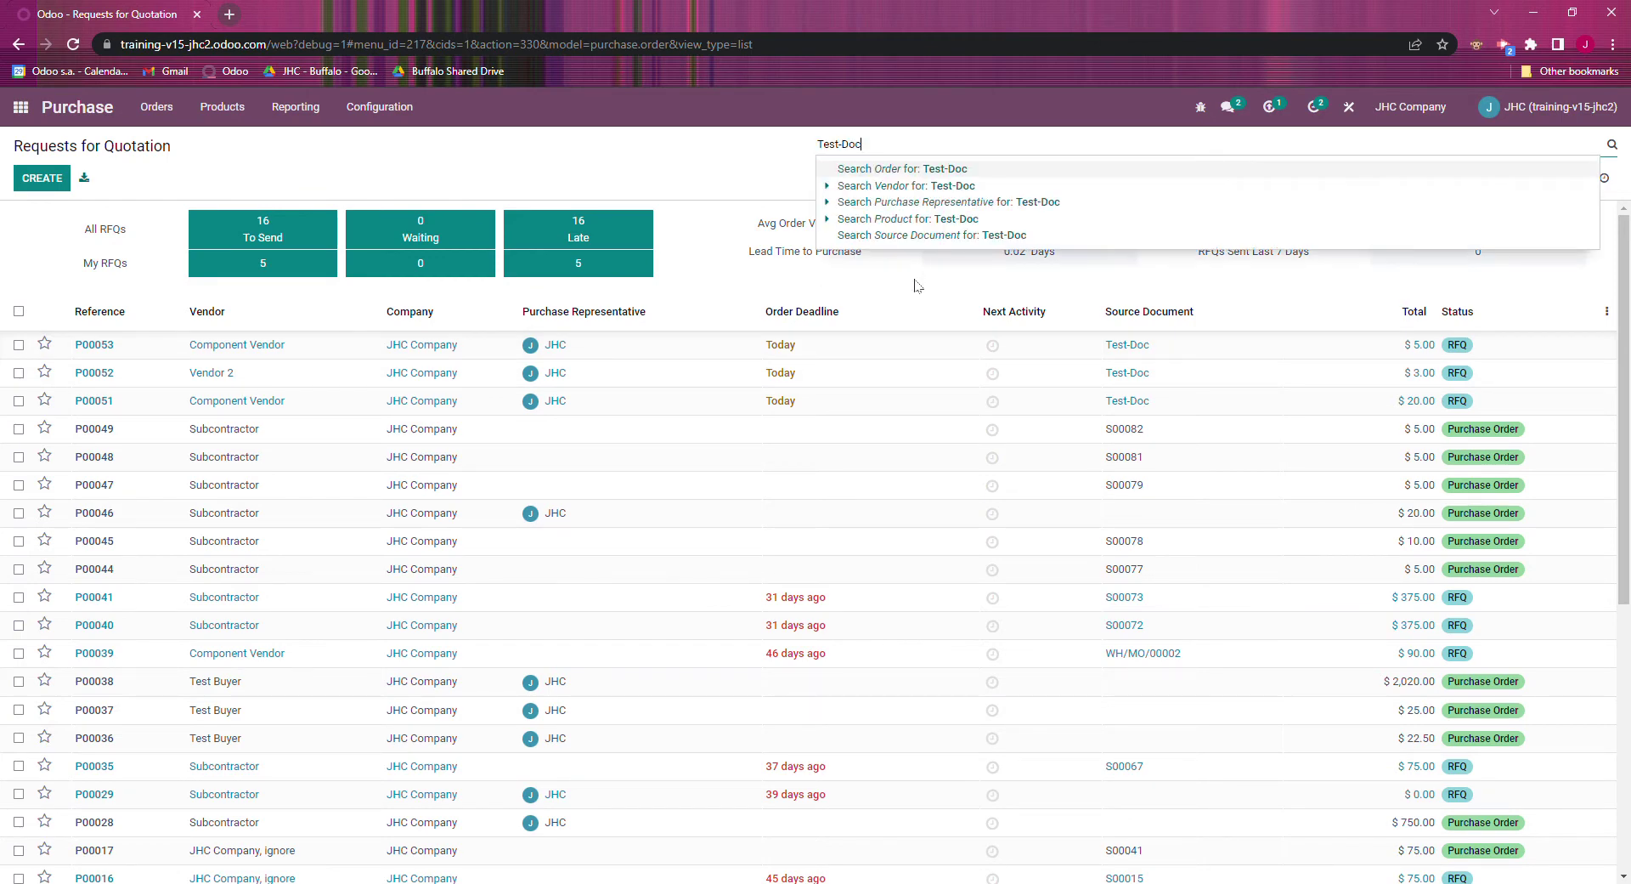
click(925, 236)
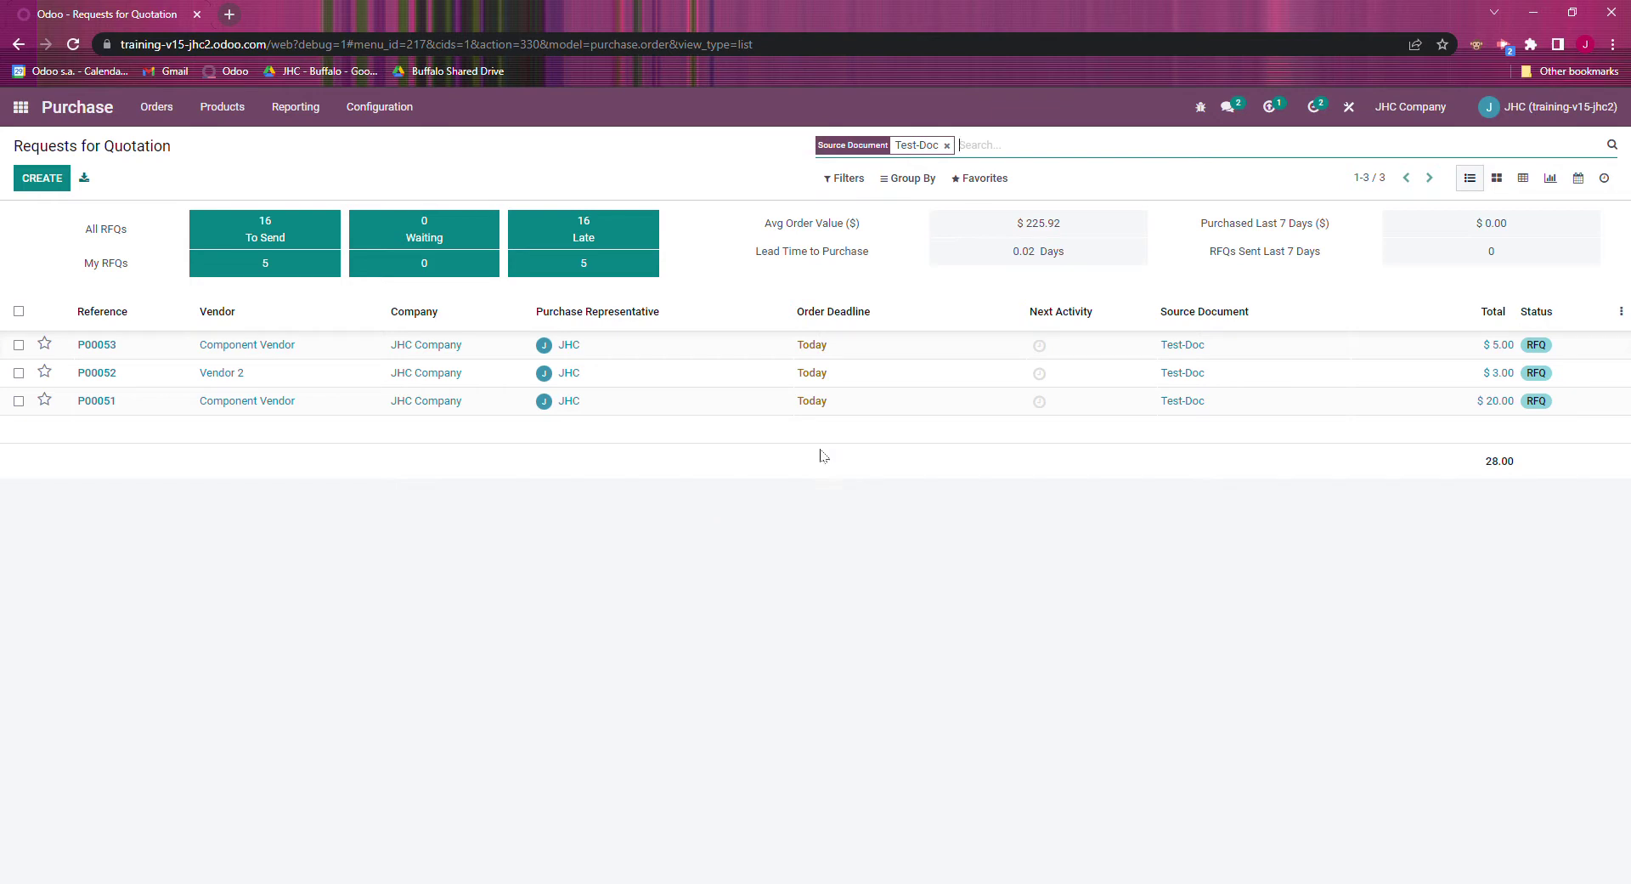
Try to delete request for quotation P00053 from the filtered list, and clear its selection.
click(21, 346)
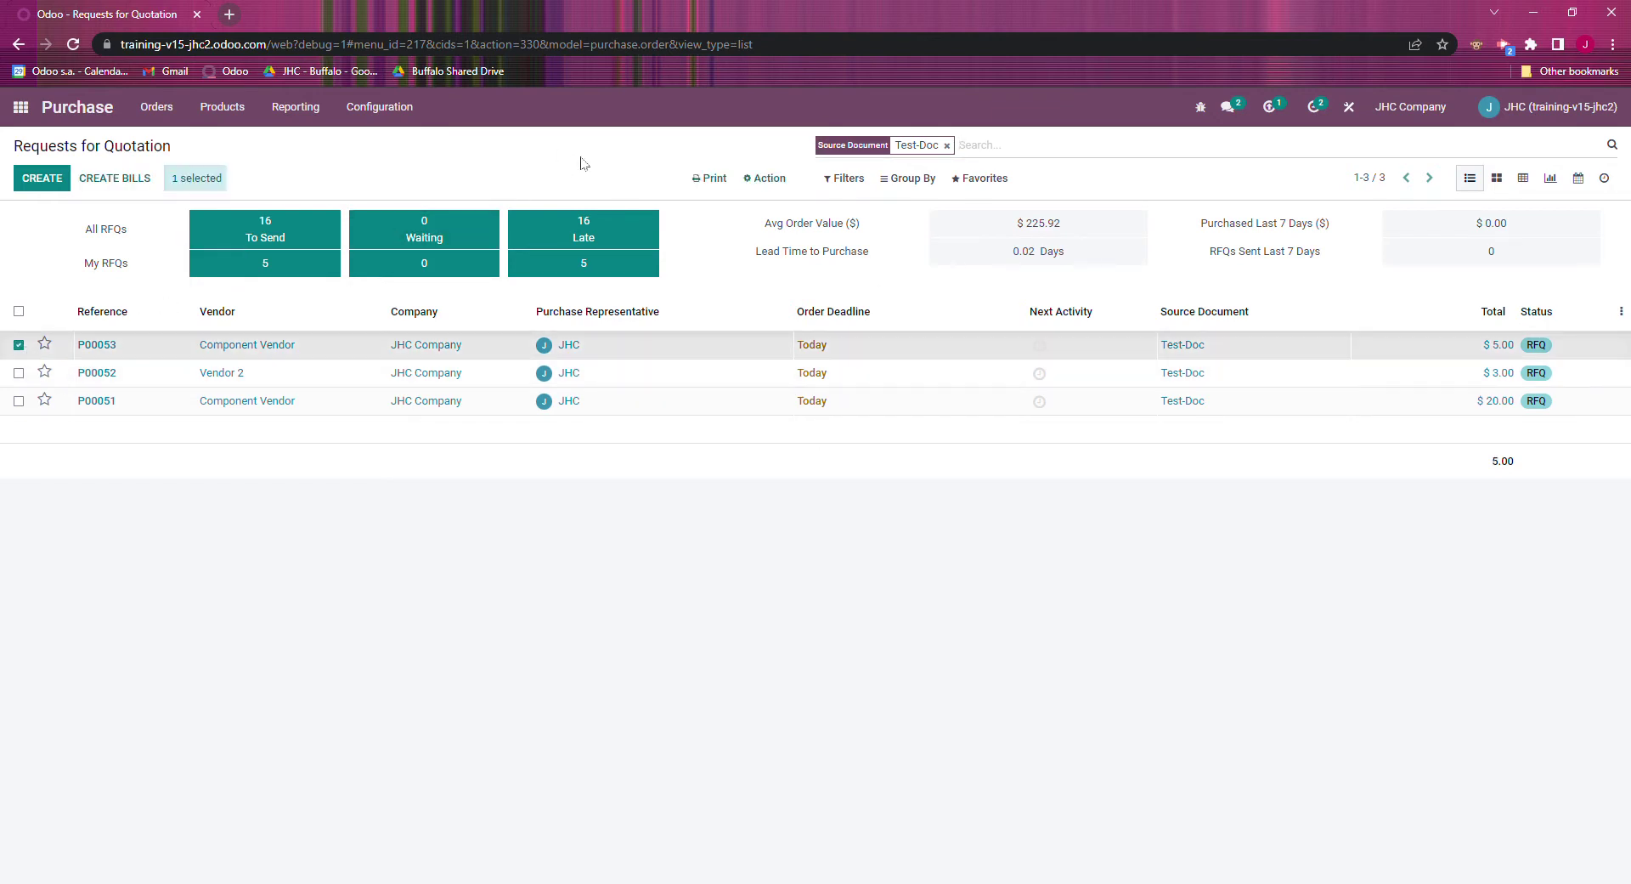
click(767, 179)
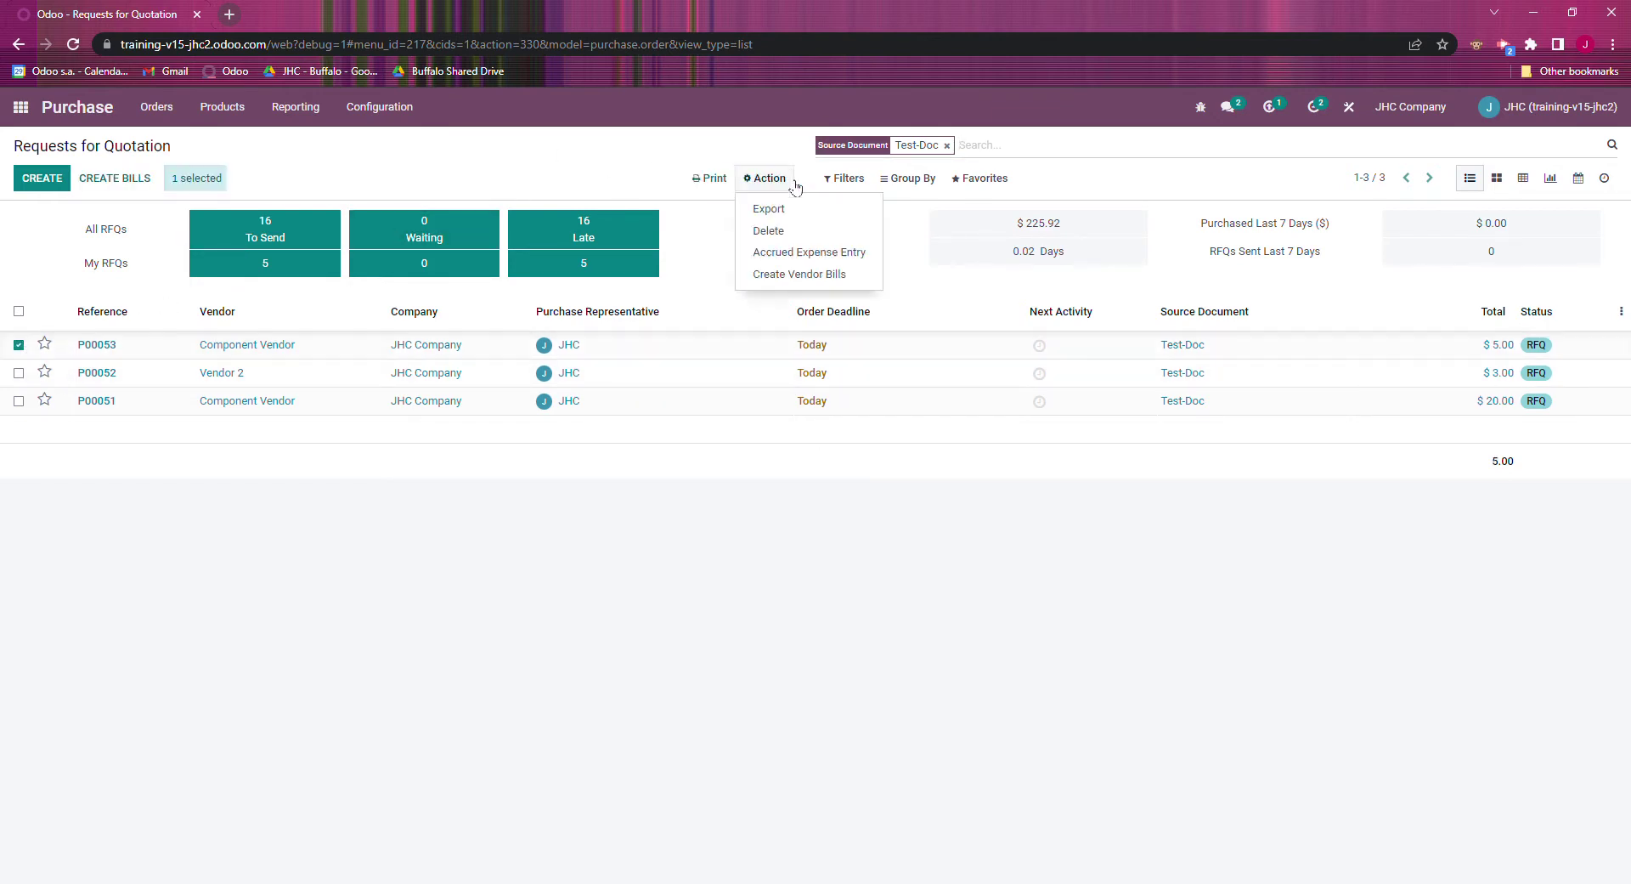
click(818, 231)
click(569, 219)
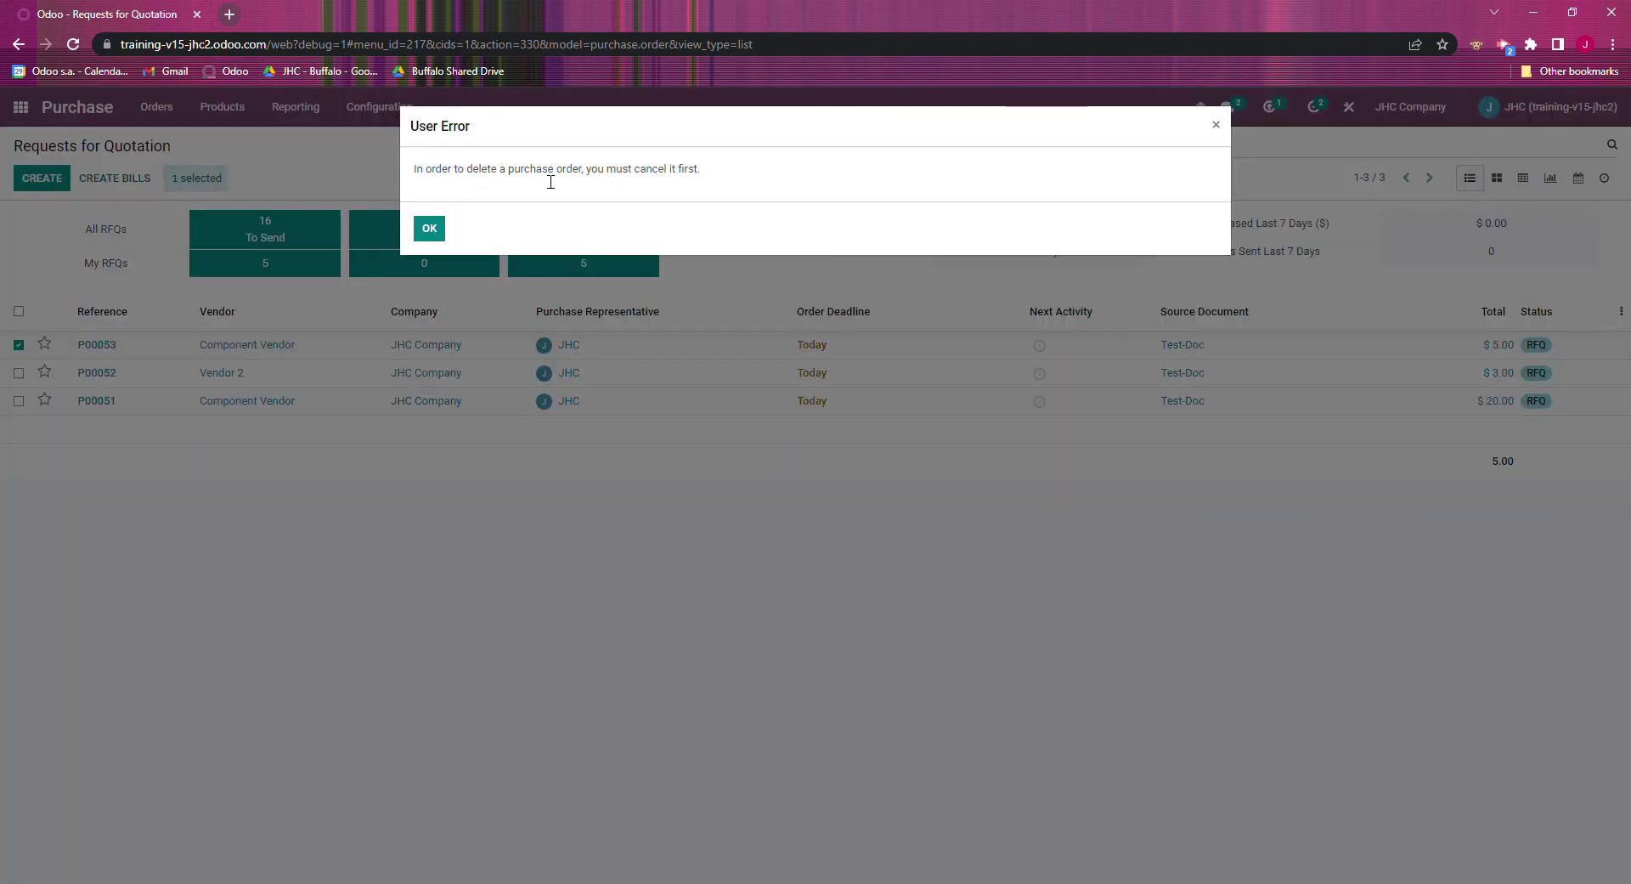
click(1216, 125)
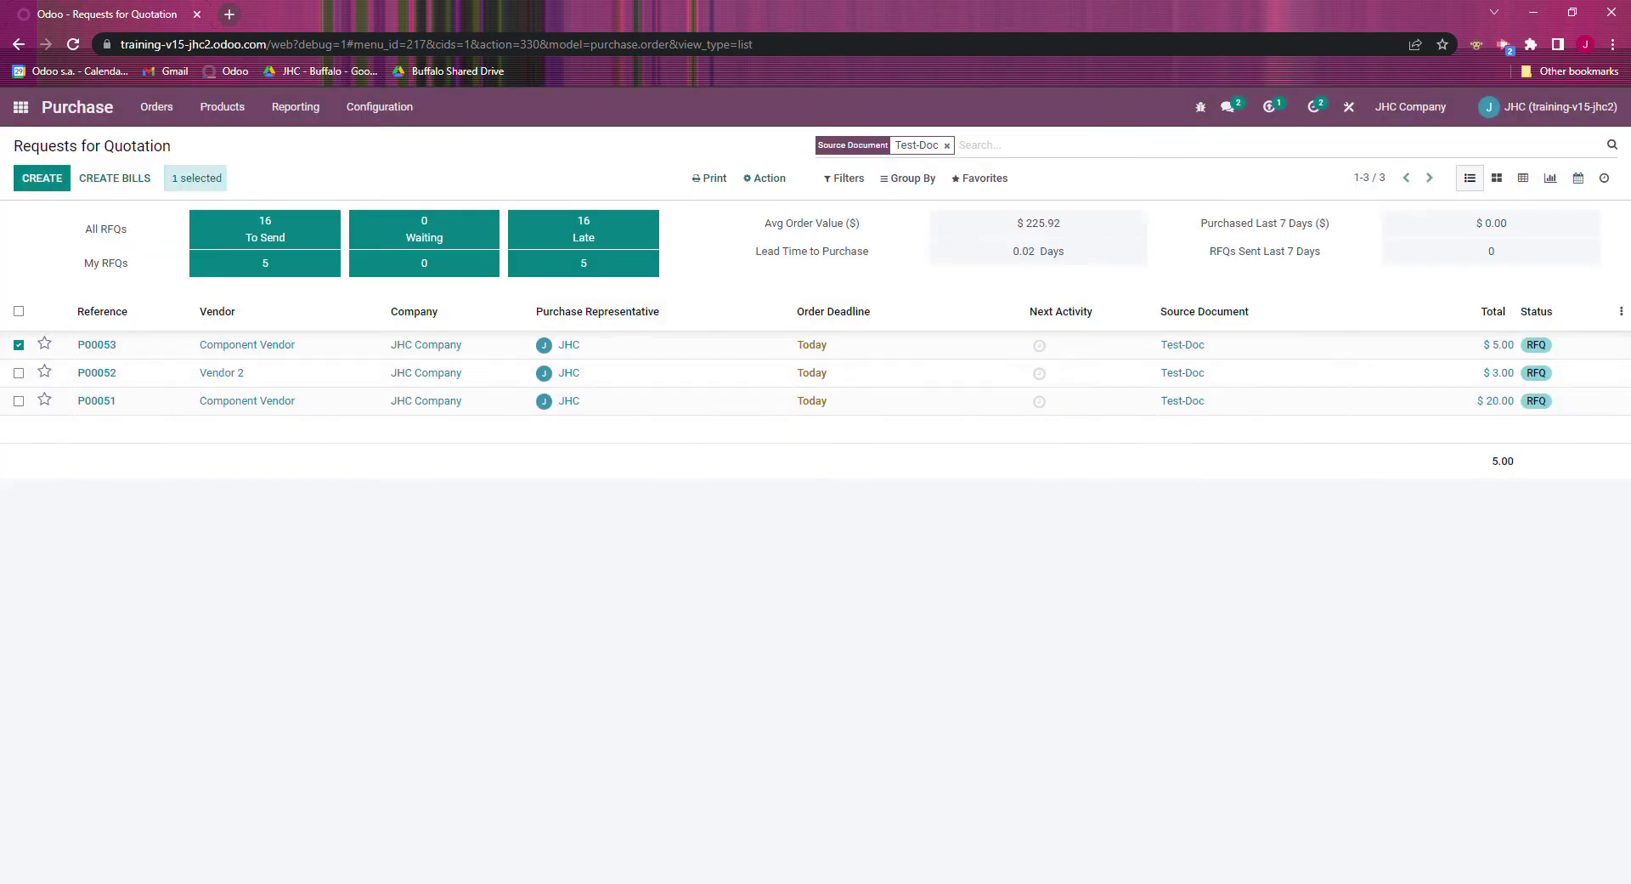
click(19, 345)
In Studio, add a checkbox field labelled Cancel below Currency on the request for quotation form and display it as a toggle.
click(365, 345)
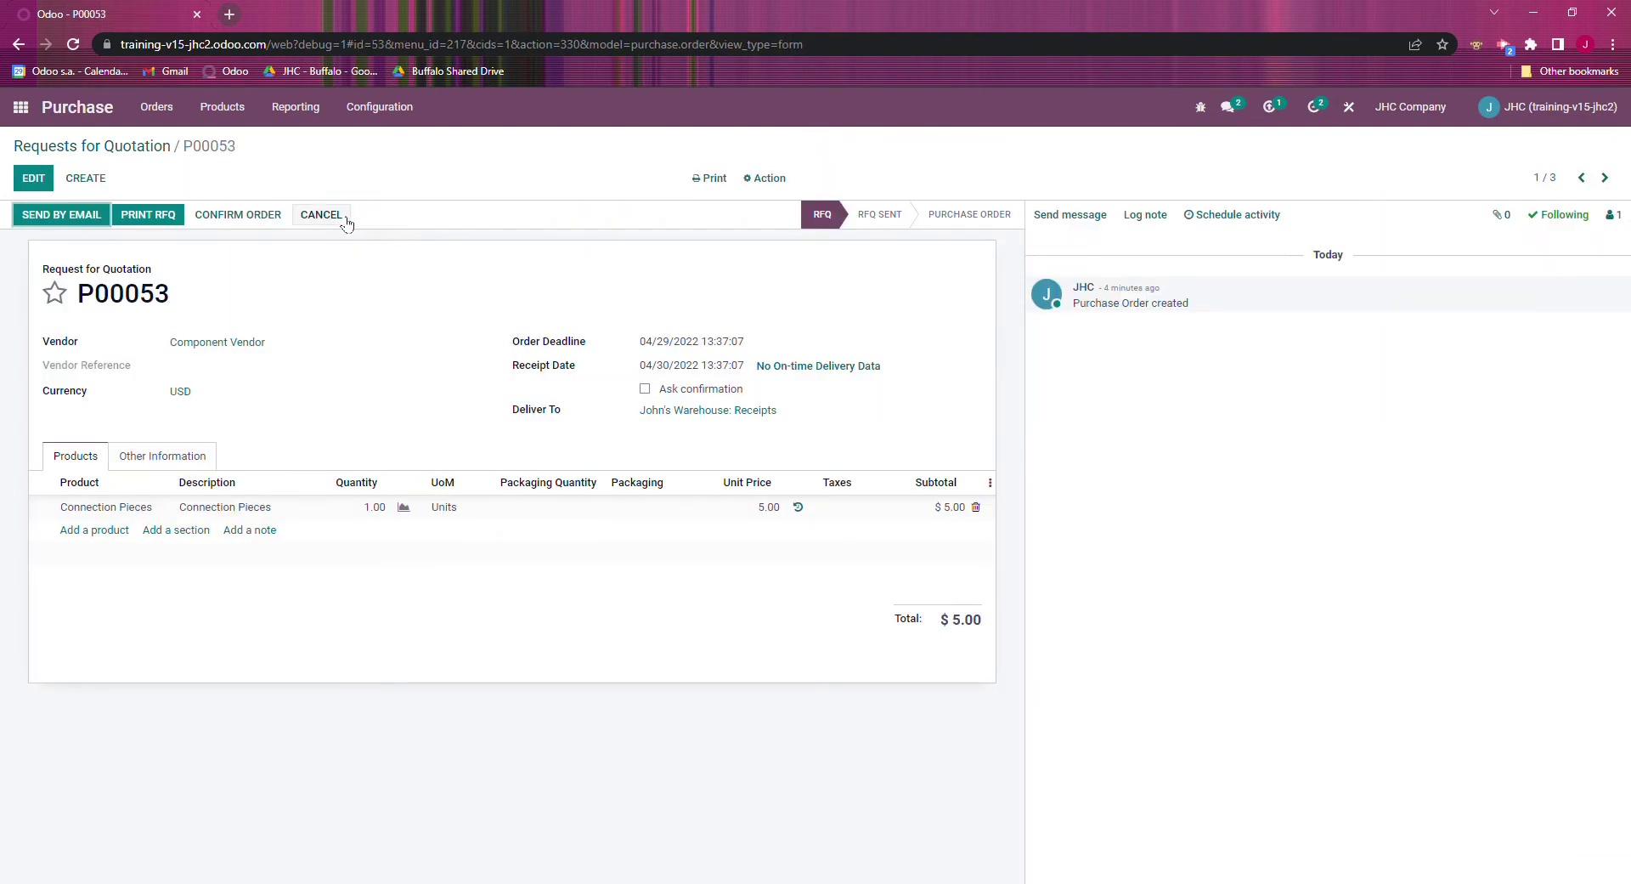
click(159, 147)
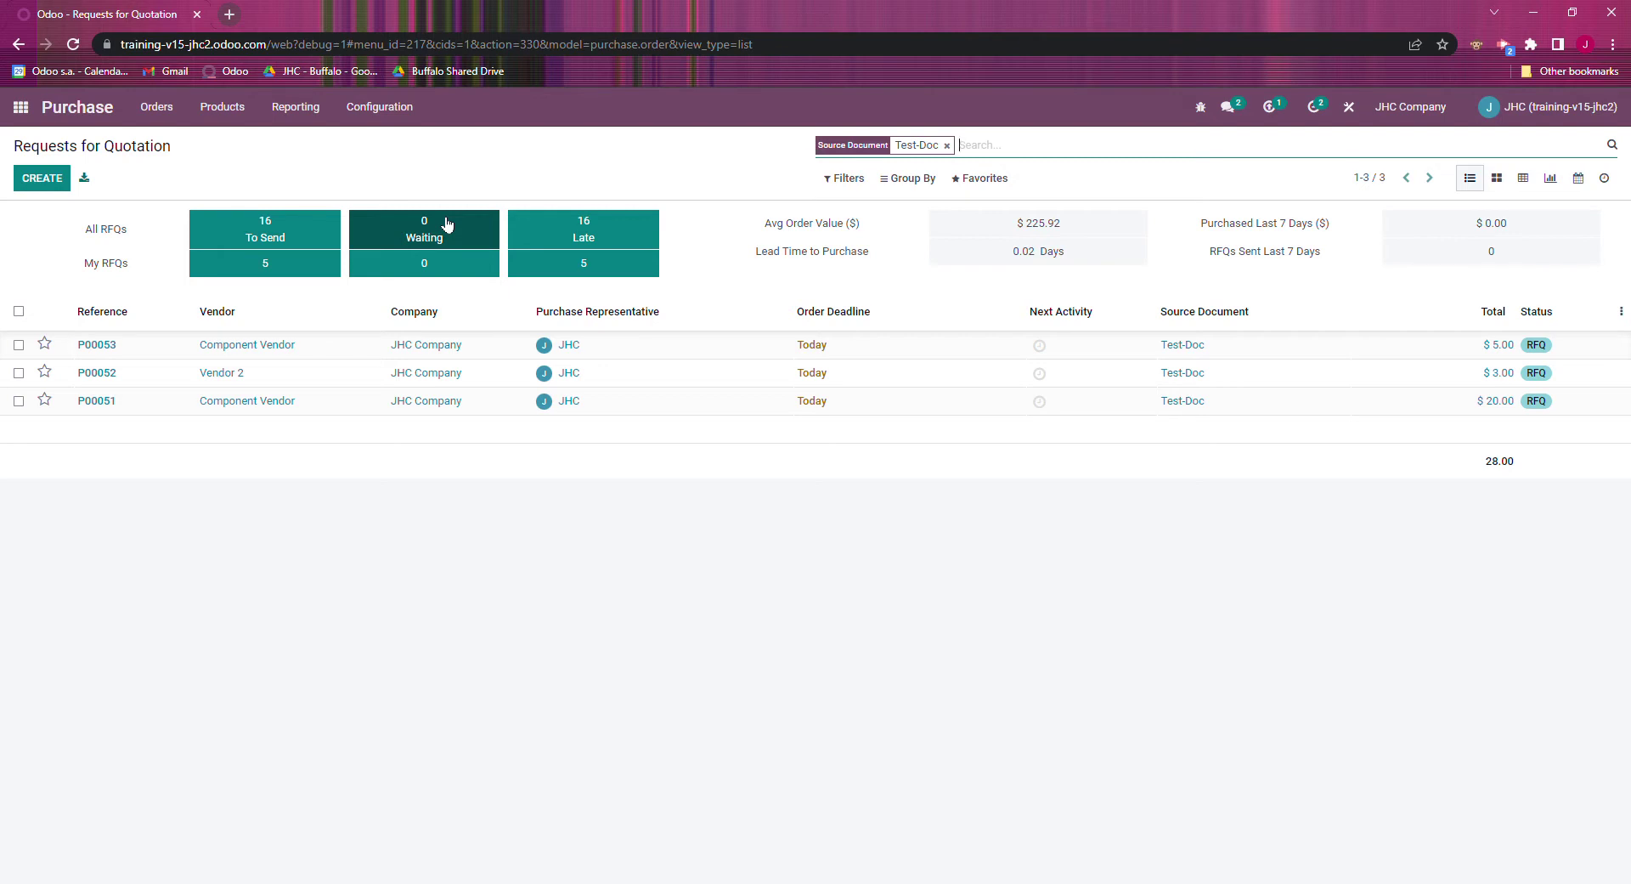
click(273, 355)
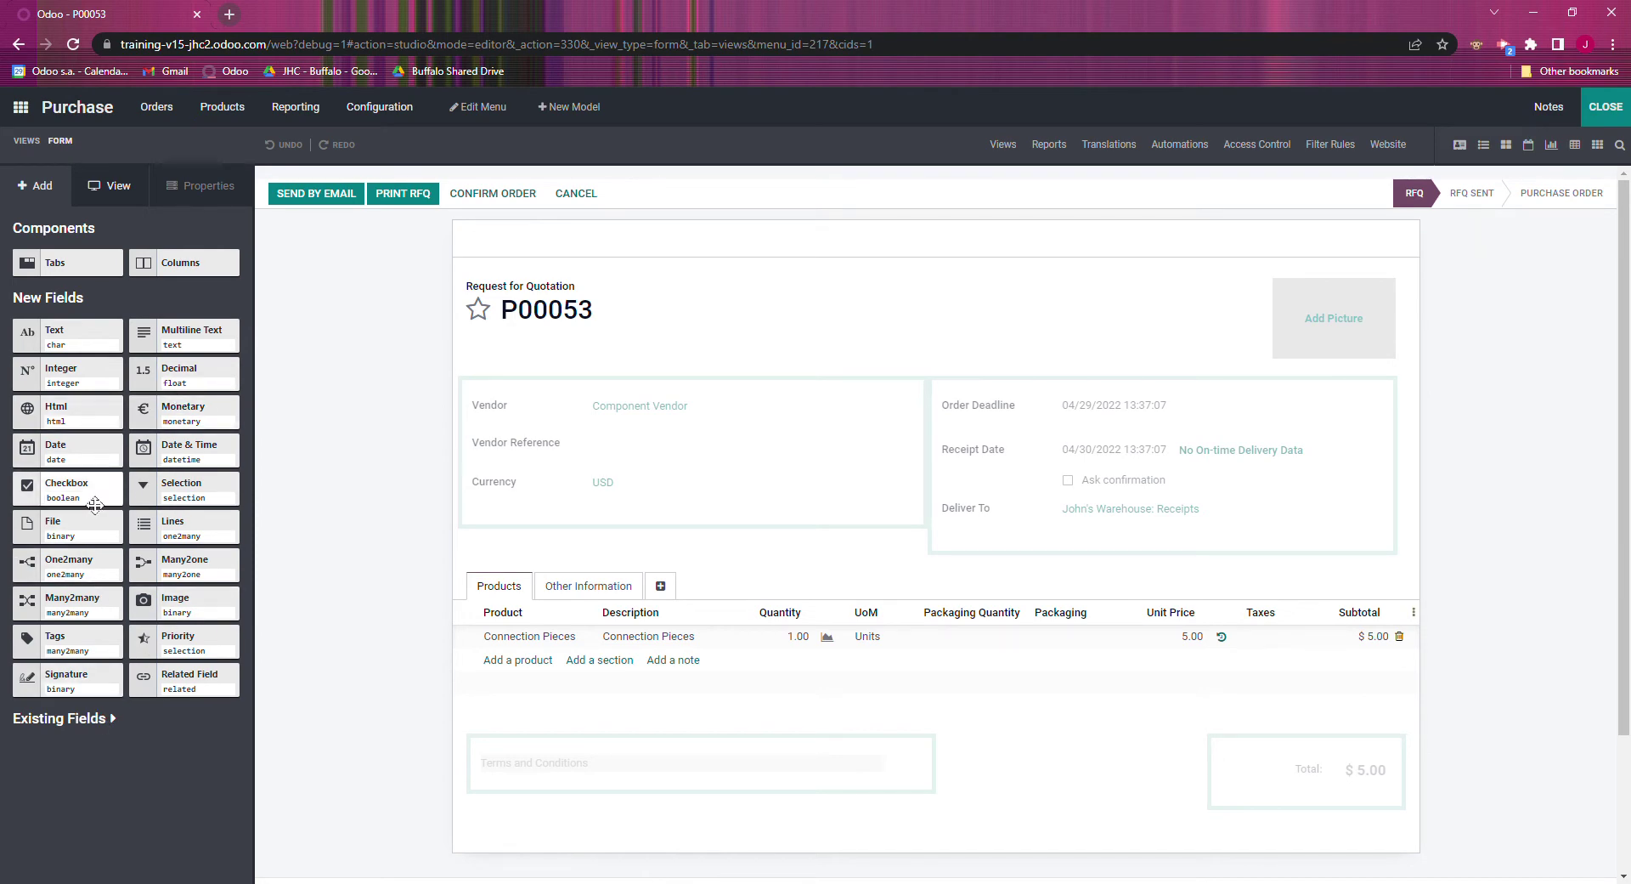
drag(93, 491, 602, 536)
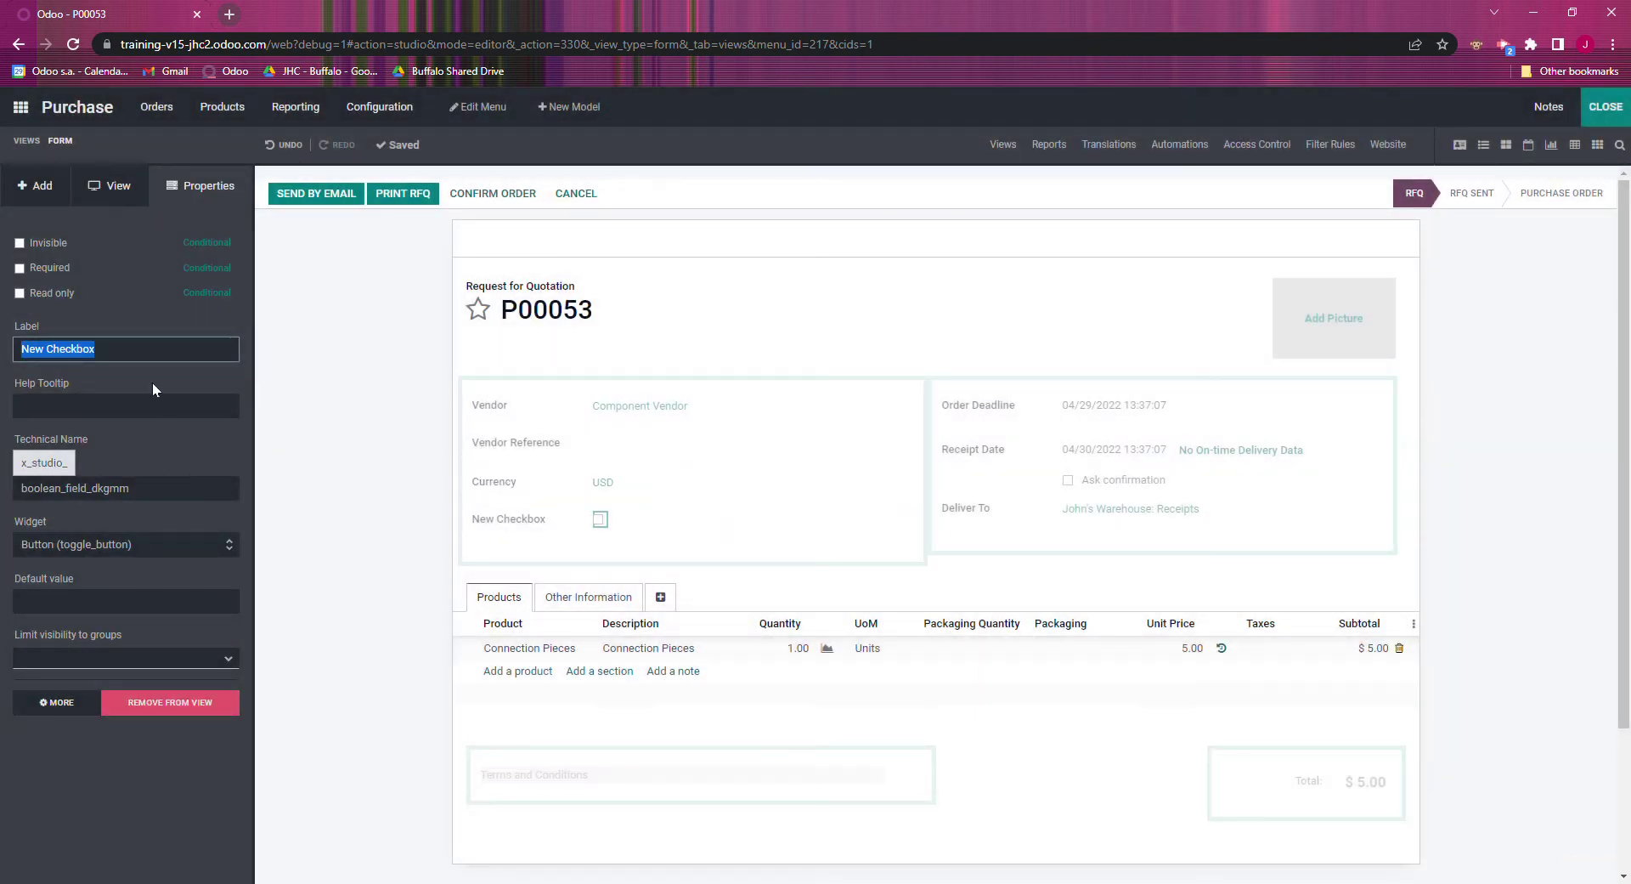
text(Cancel)
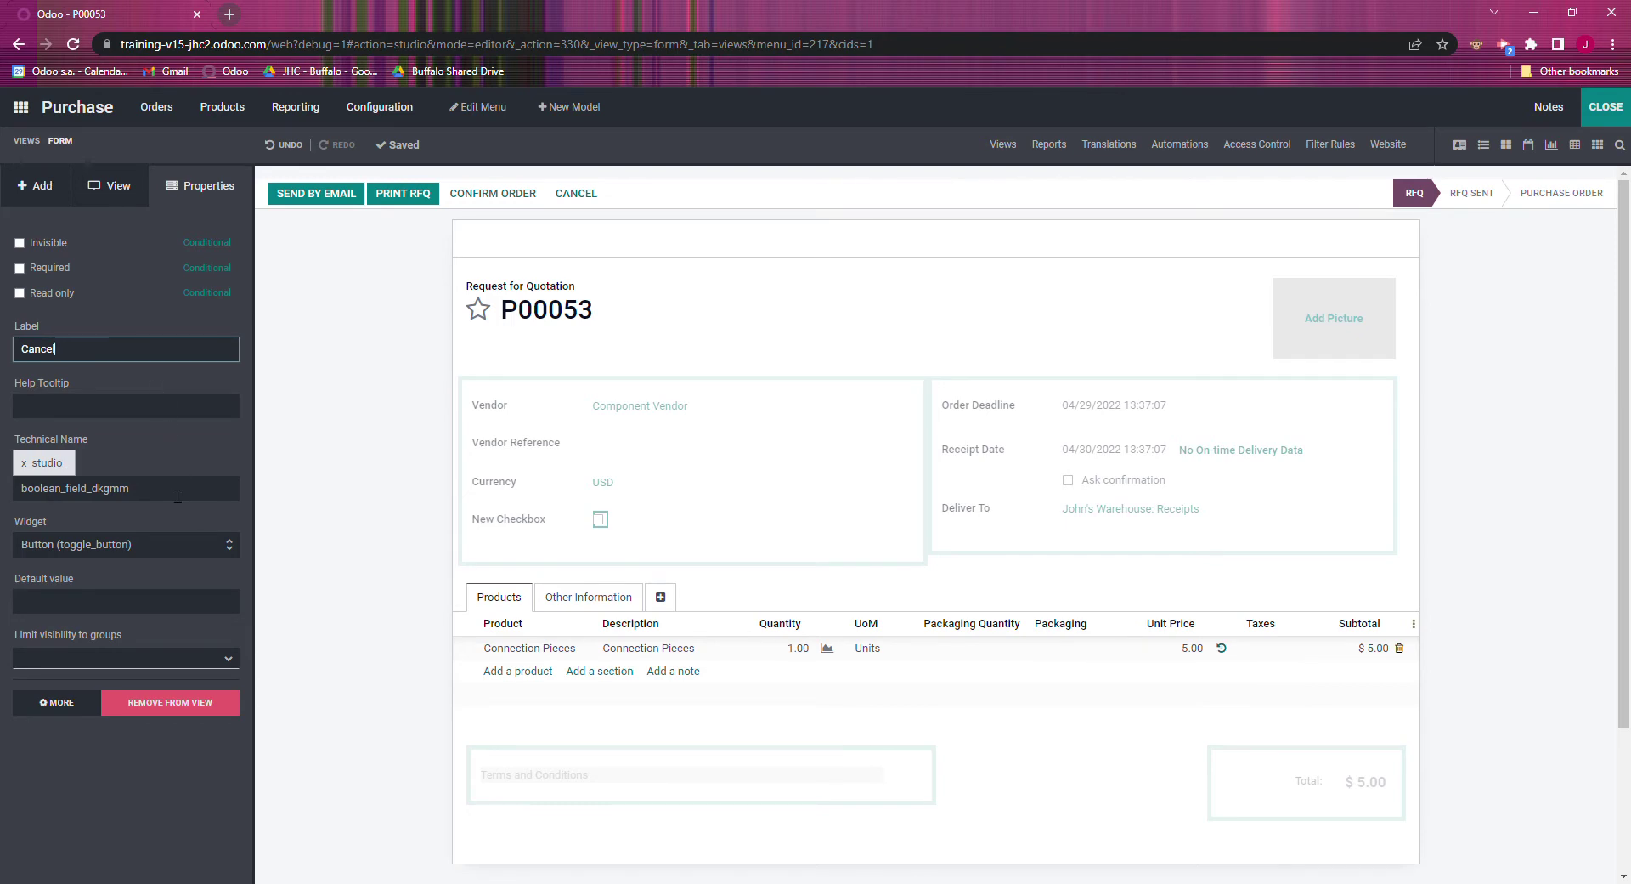
click(187, 550)
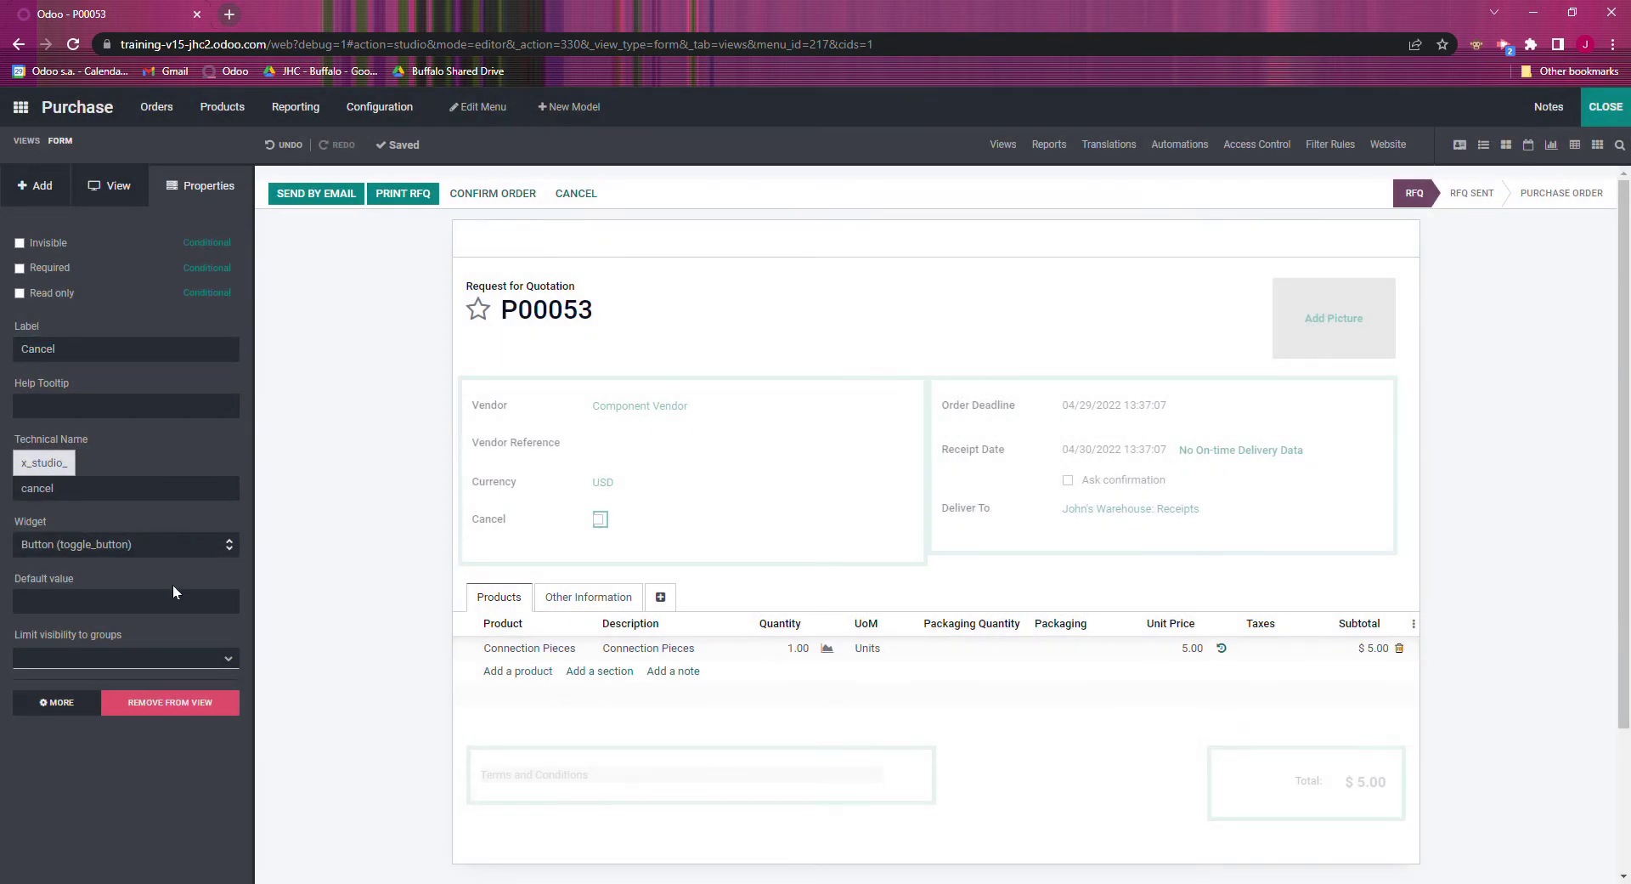
click(164, 595)
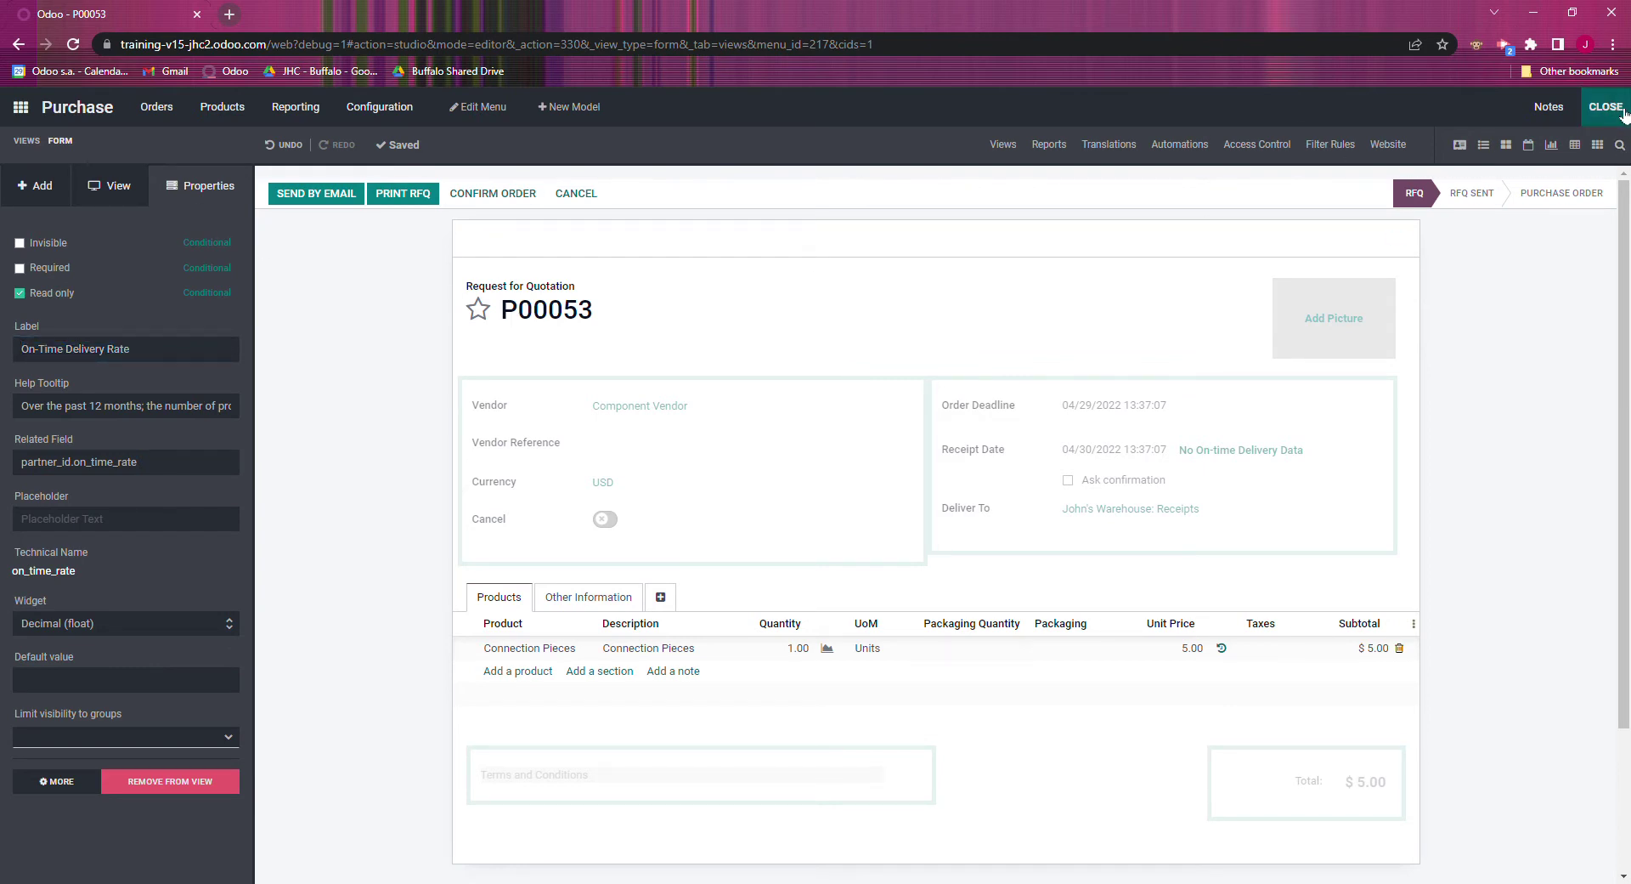
click(1623, 108)
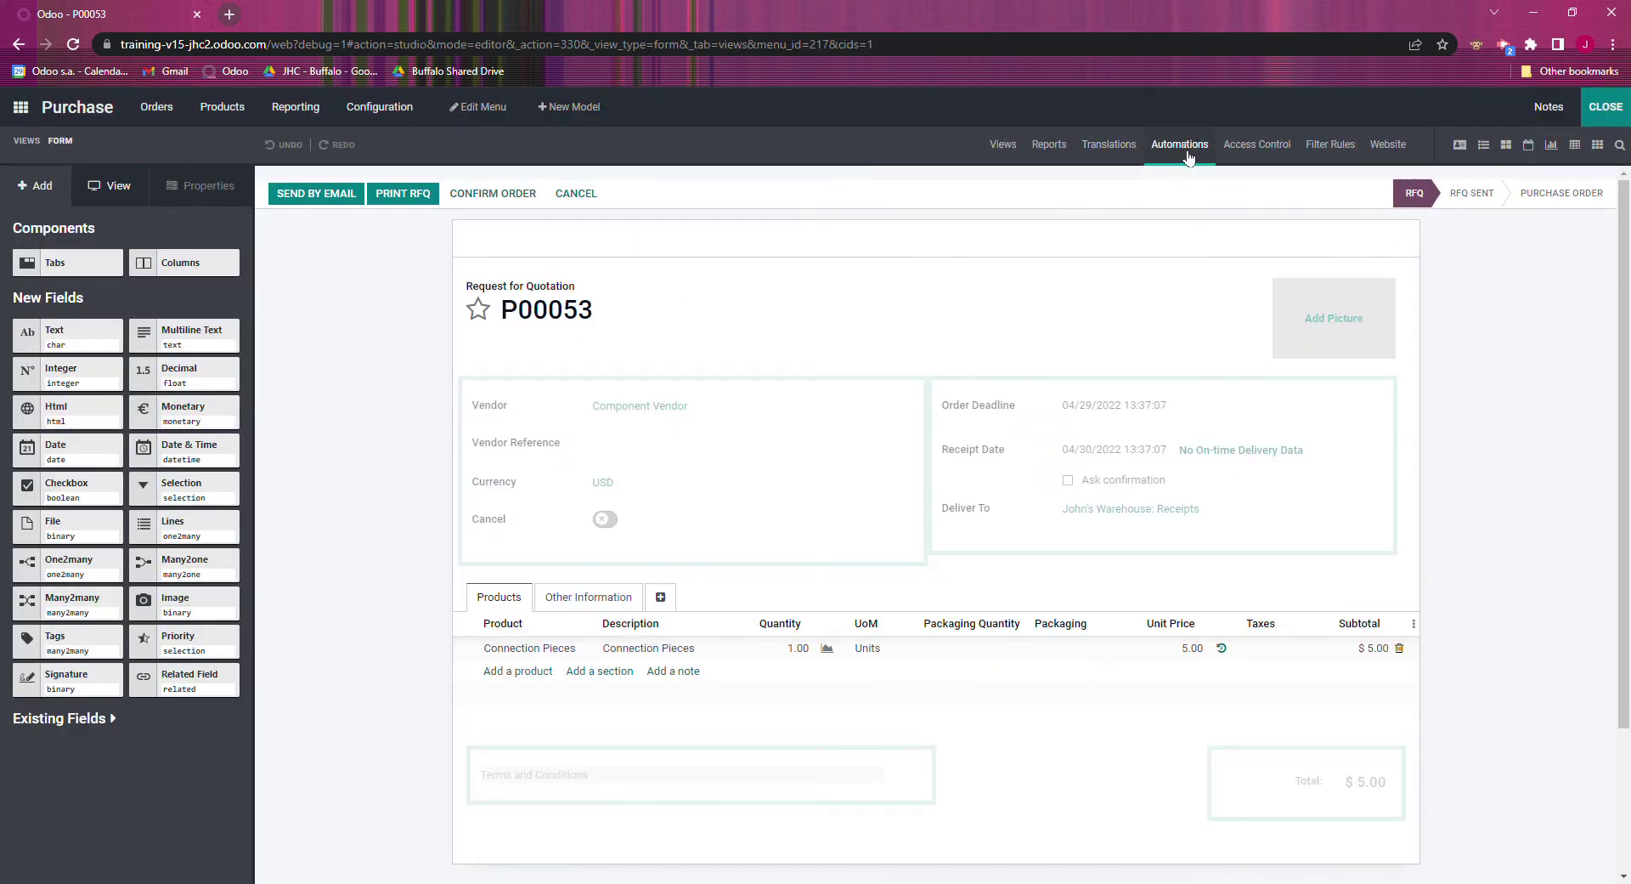
Create an automated action named Cancel for the Purchase Order model, triggered On Update of the Cancel field.
click(1187, 157)
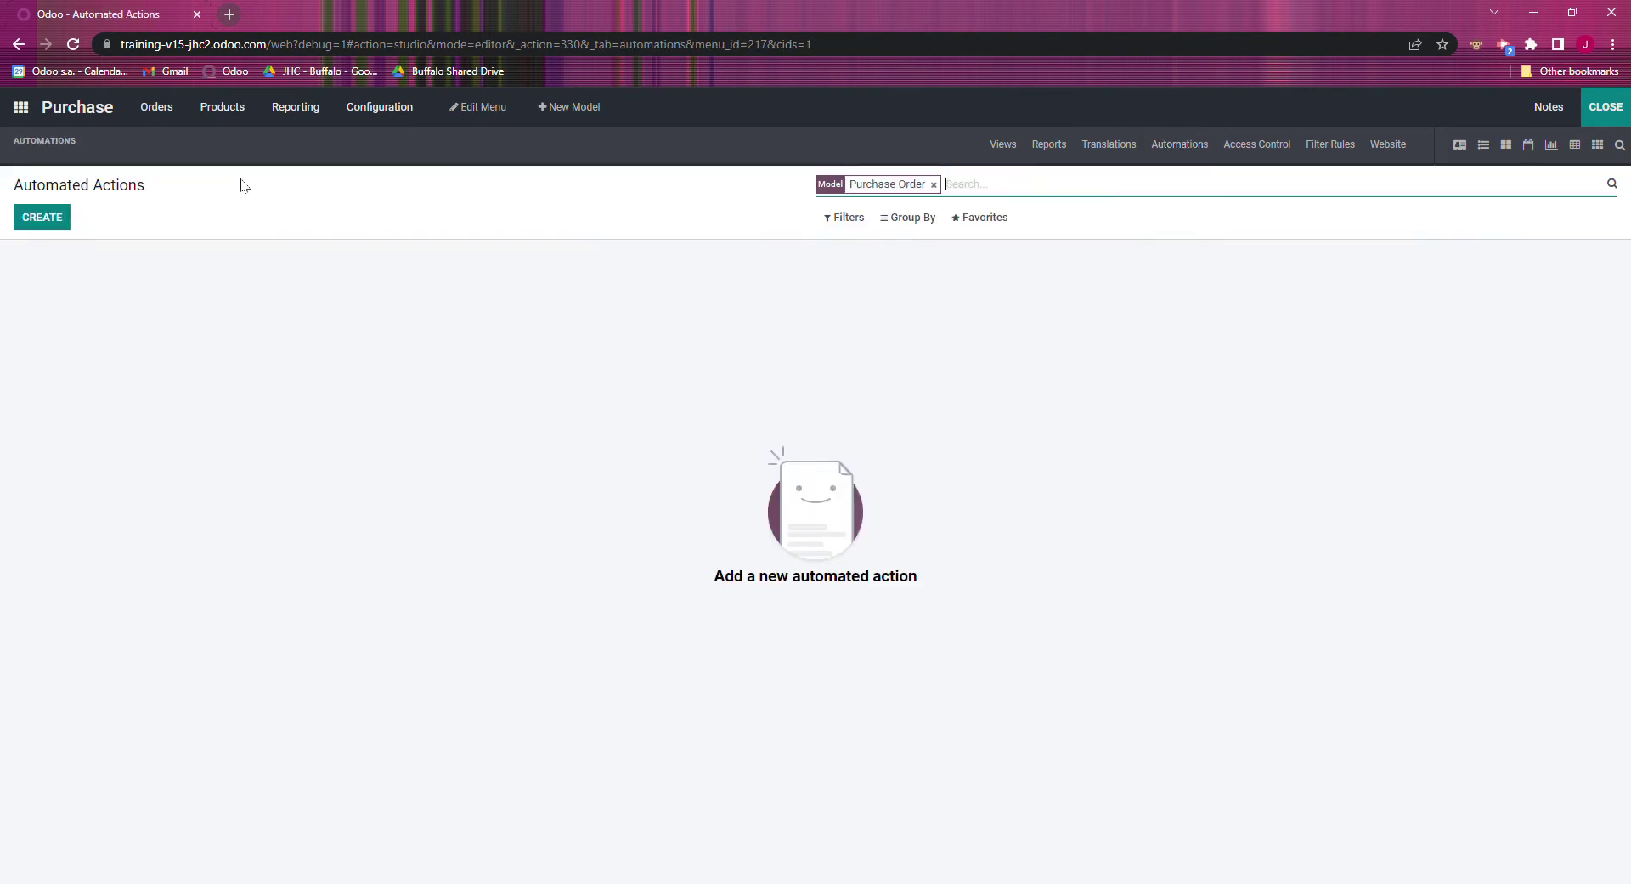
click(62, 222)
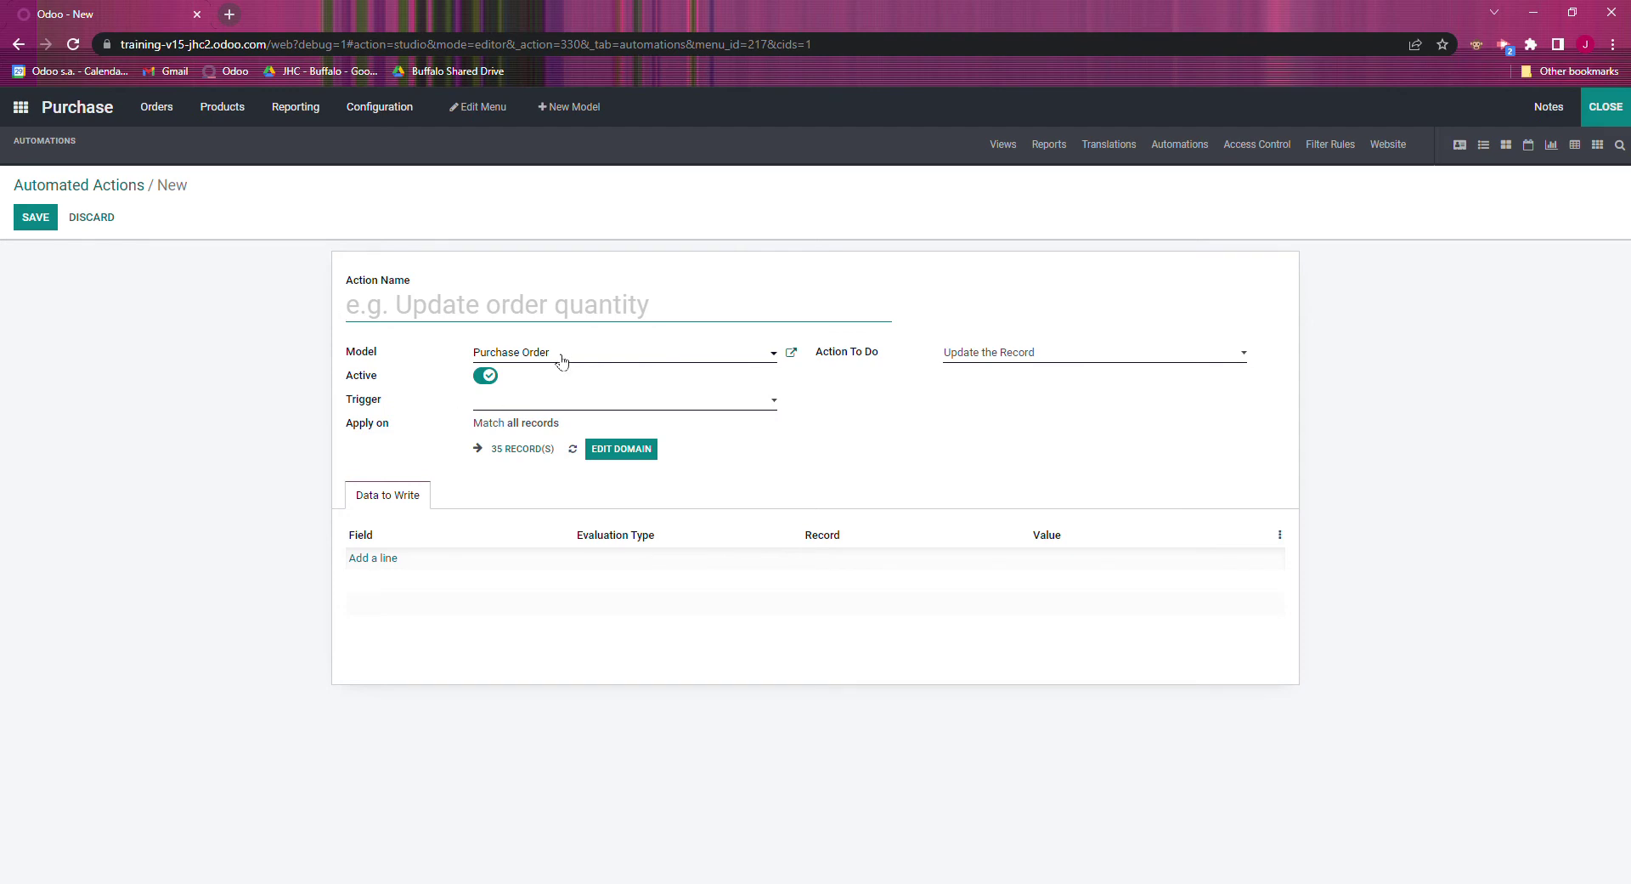
text(Cancel)
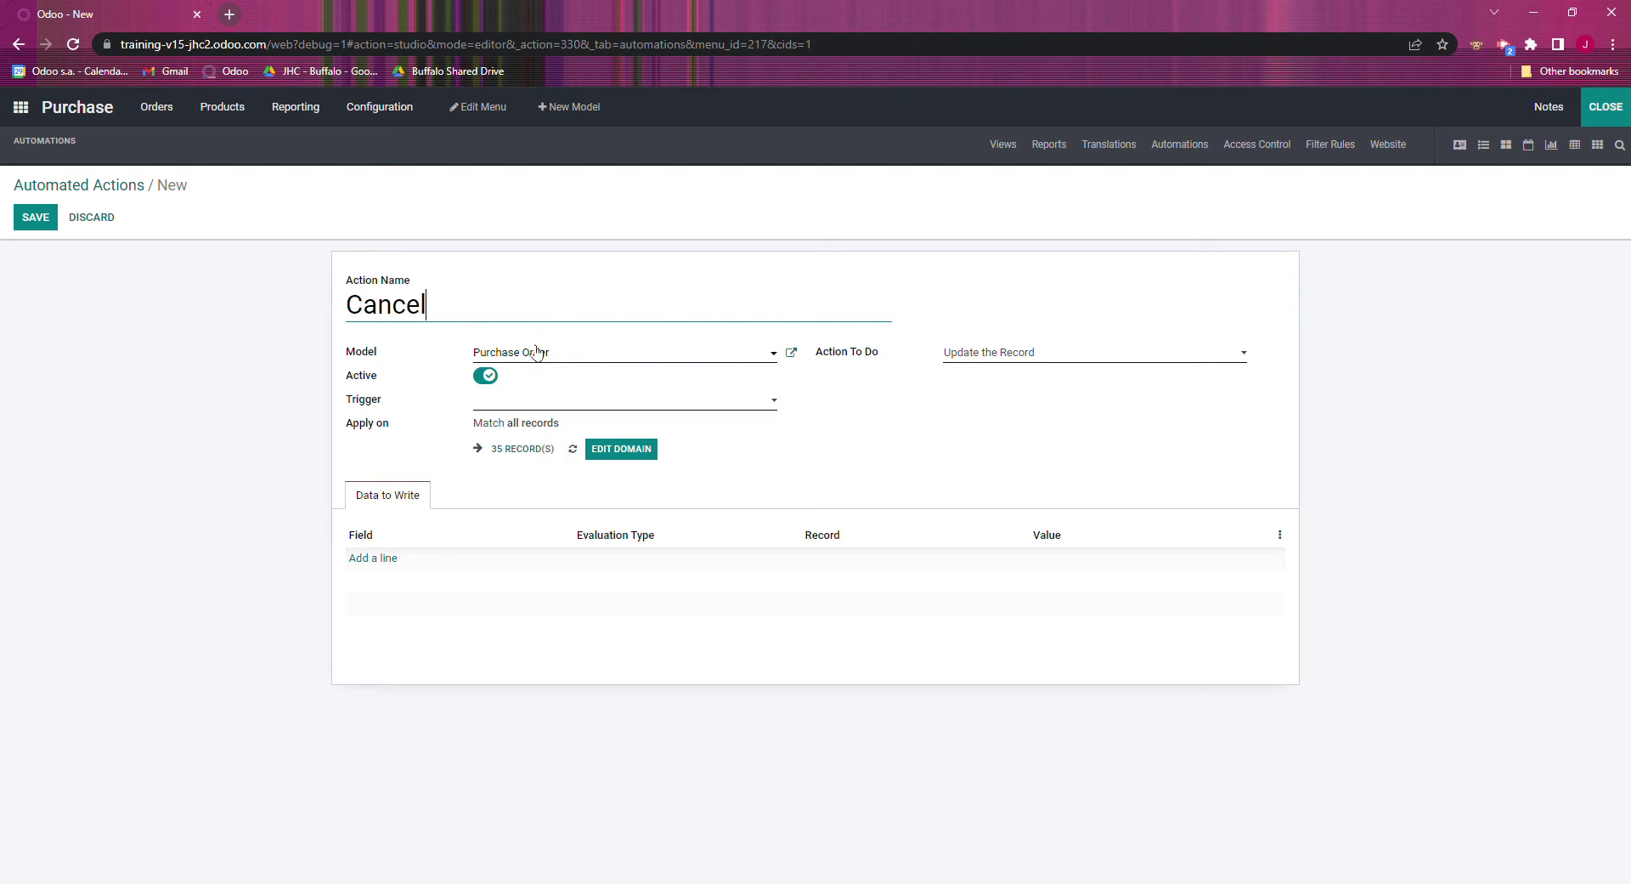
click(565, 409)
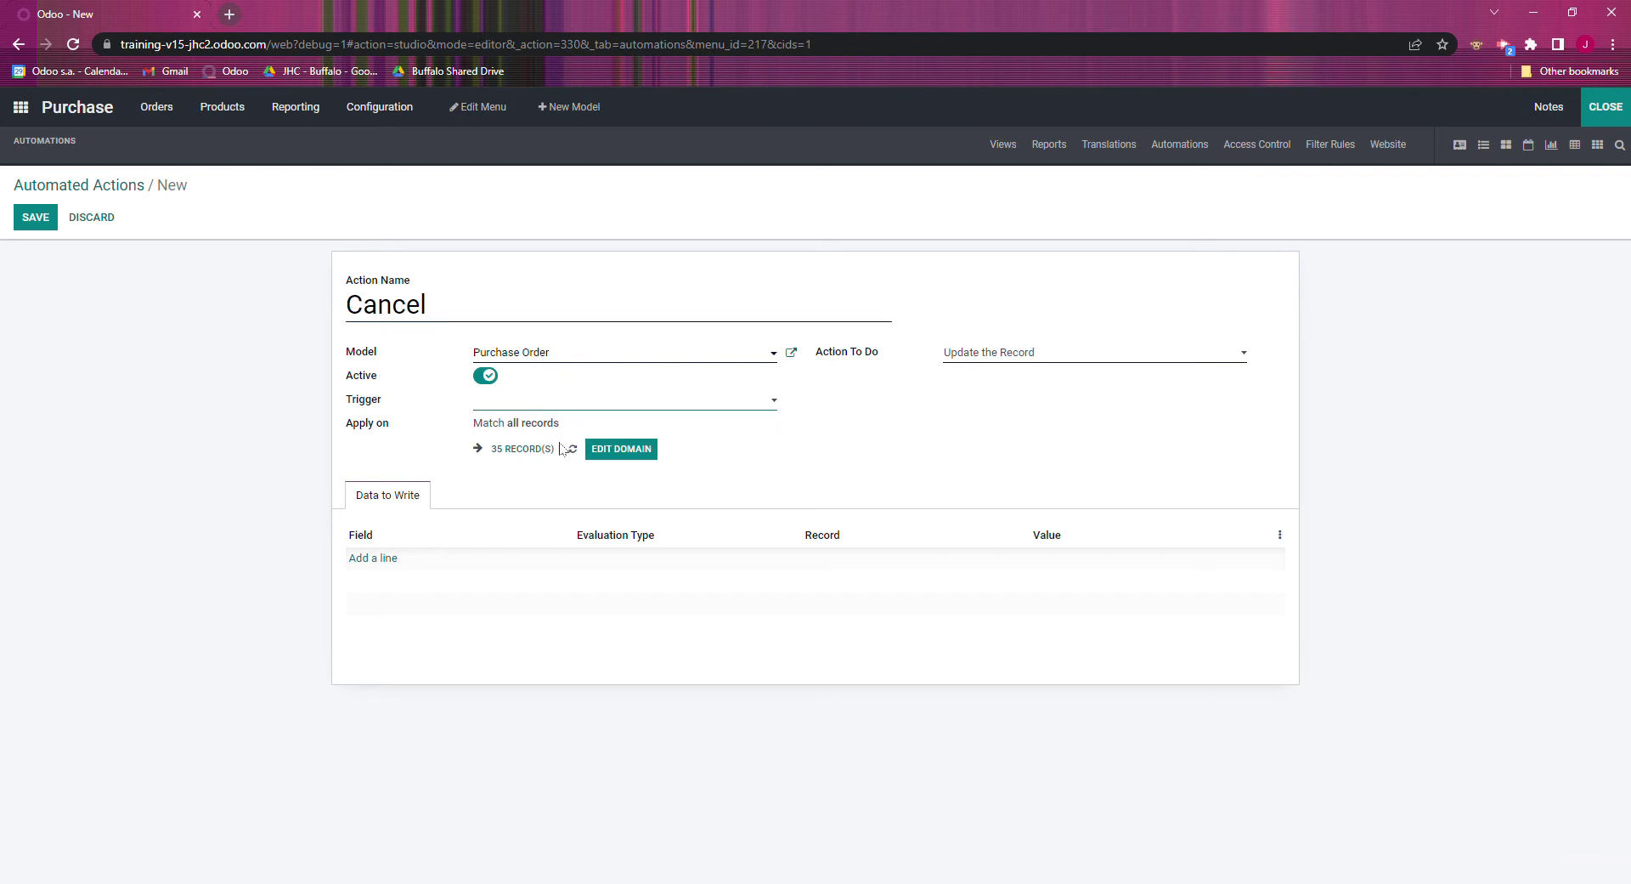
click(547, 440)
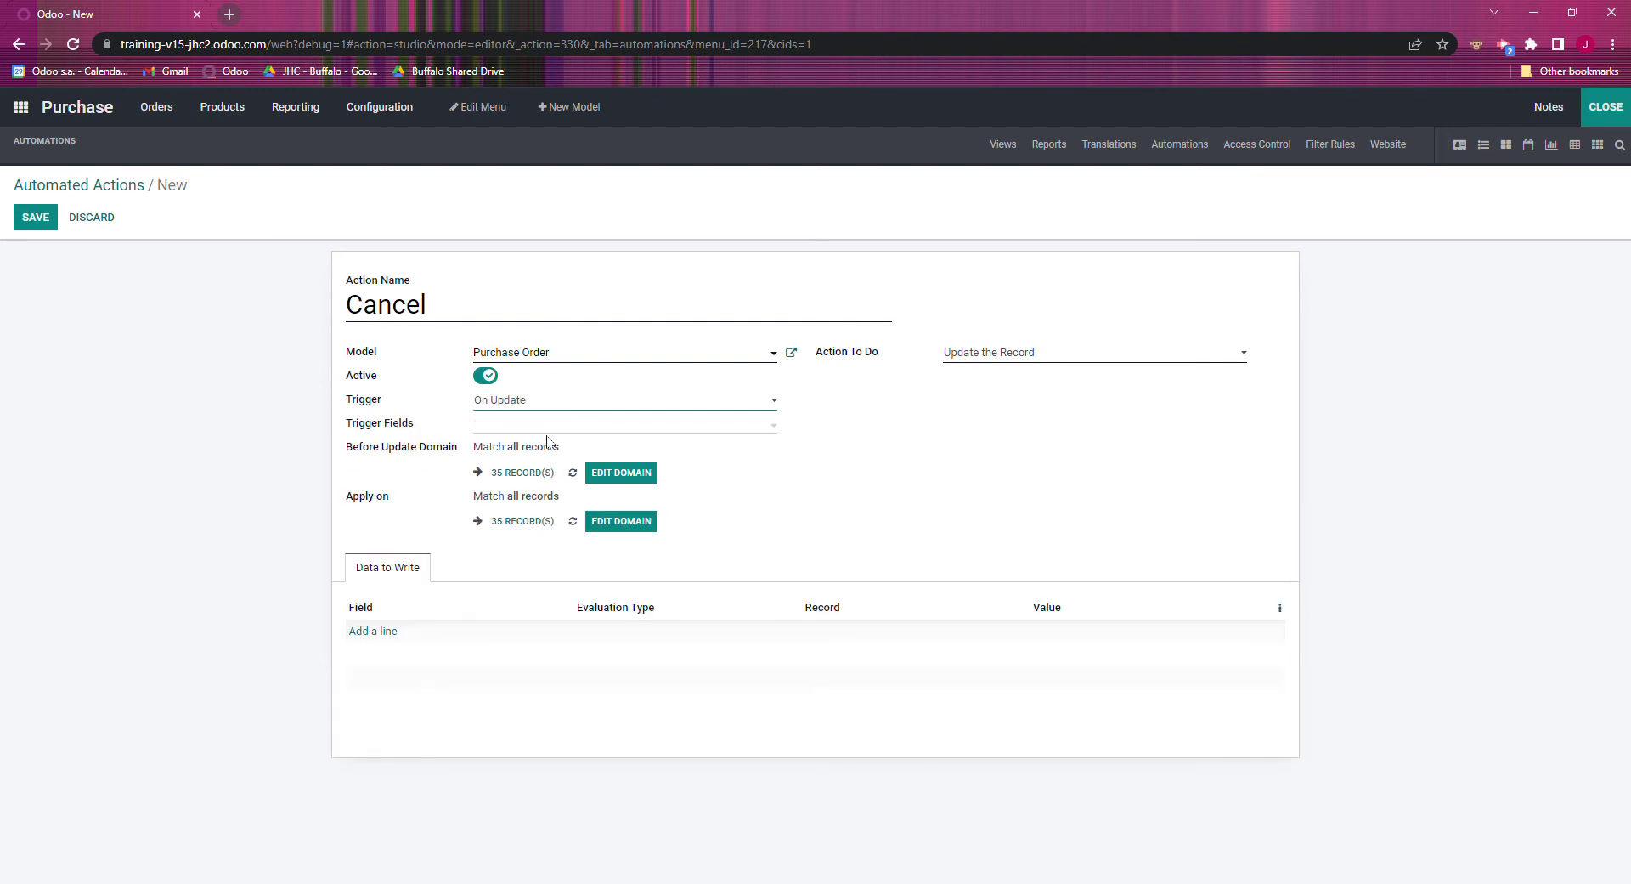
click(548, 430)
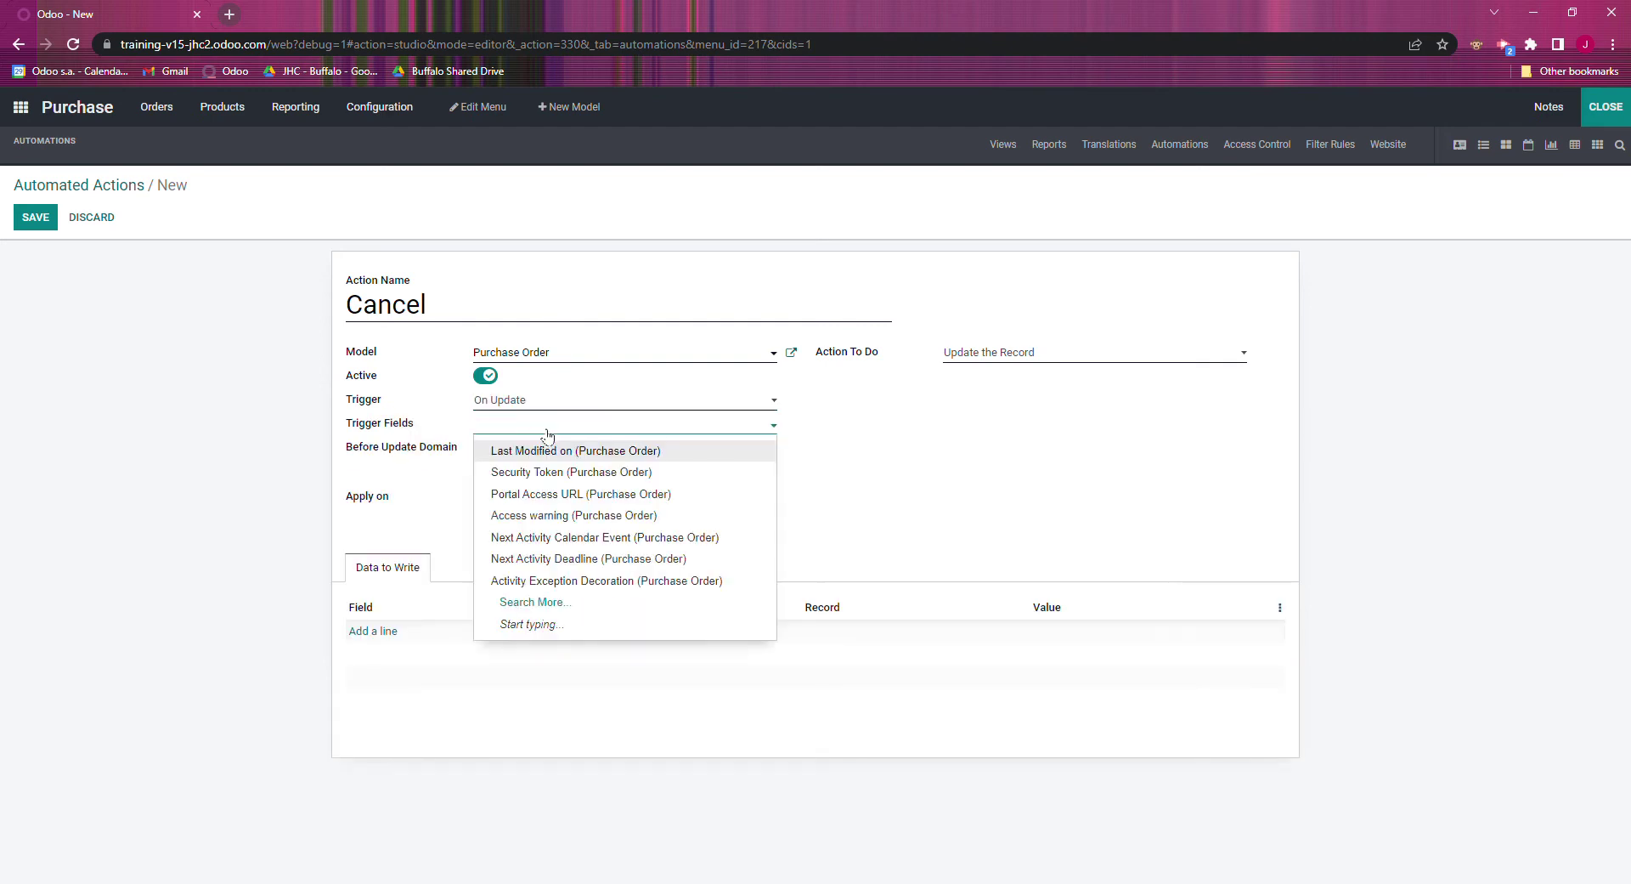
click(546, 452)
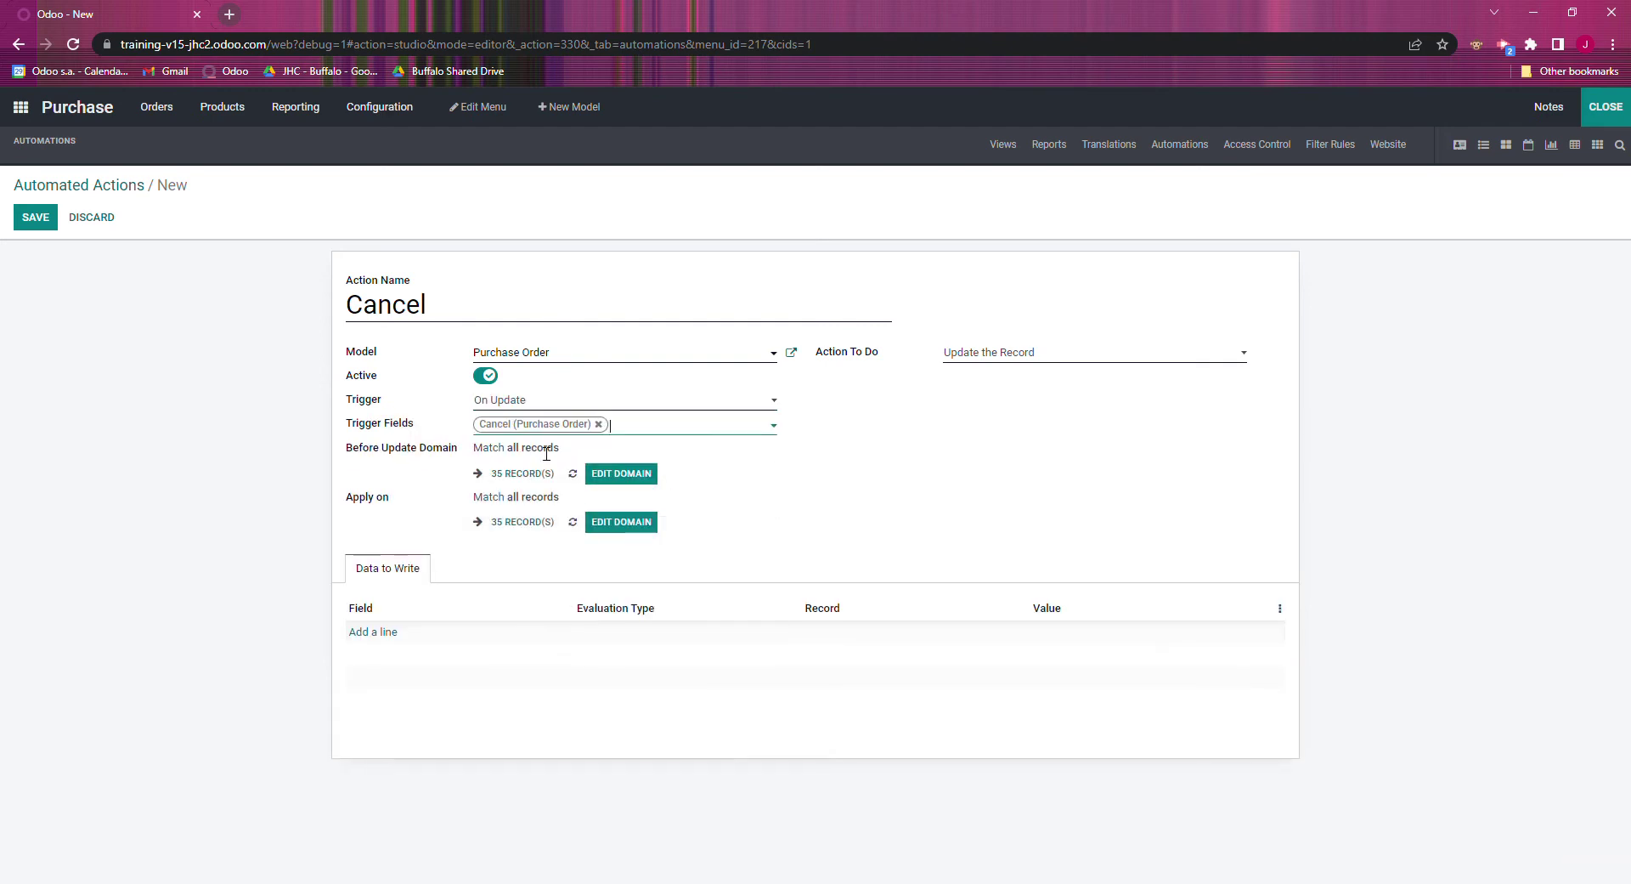
Limit the automated action's Apply on domain to records where Cancel is set (true).
click(623, 525)
click(520, 172)
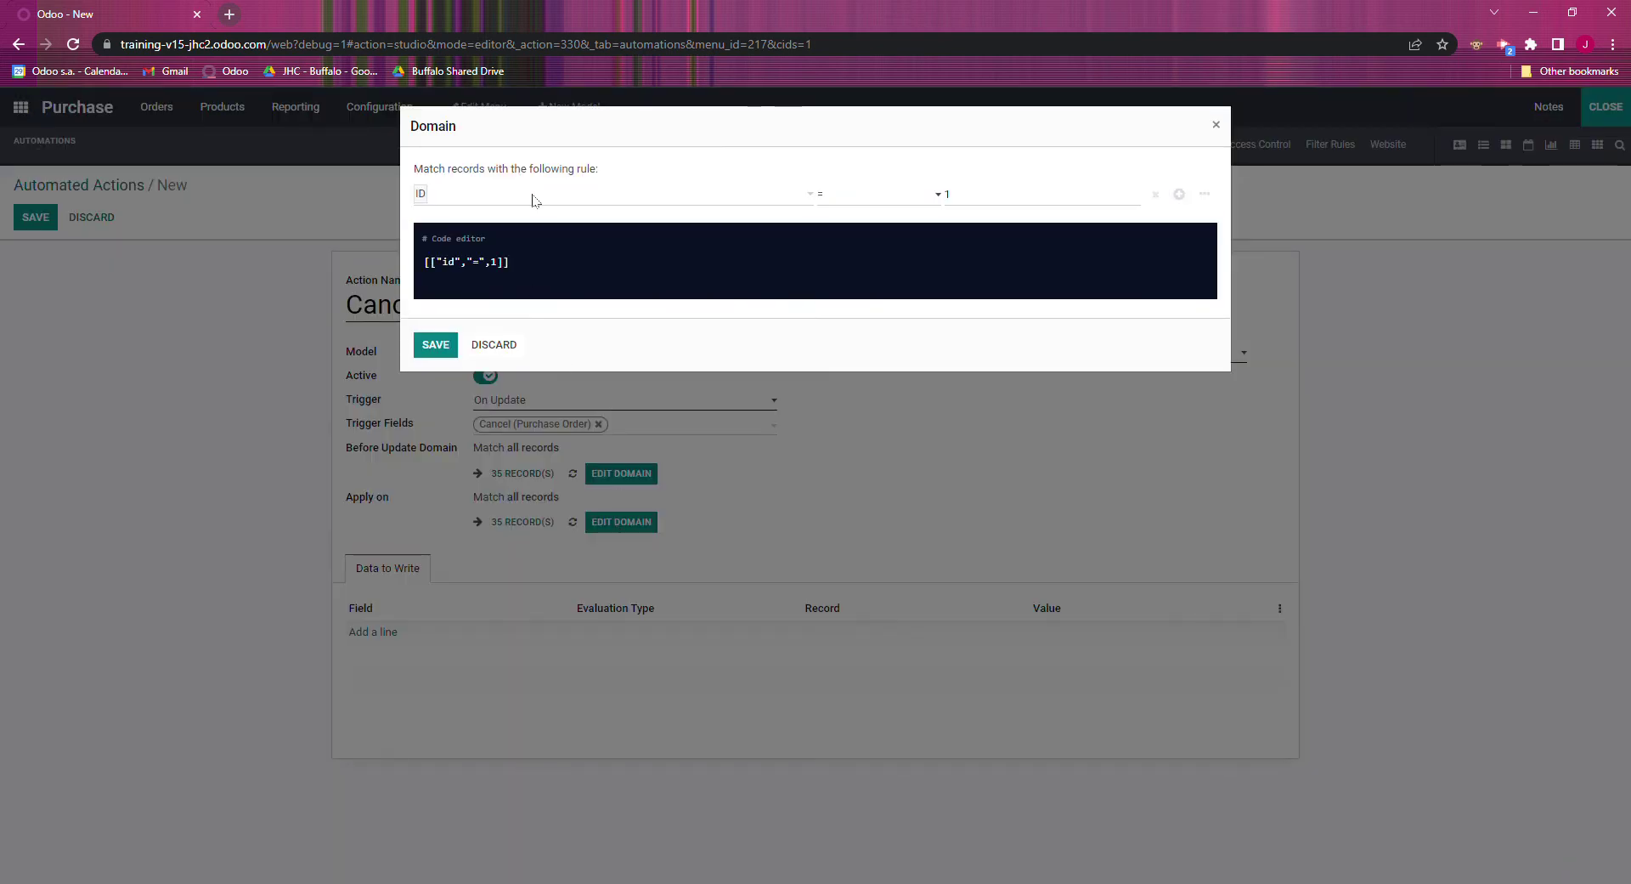
click(534, 195)
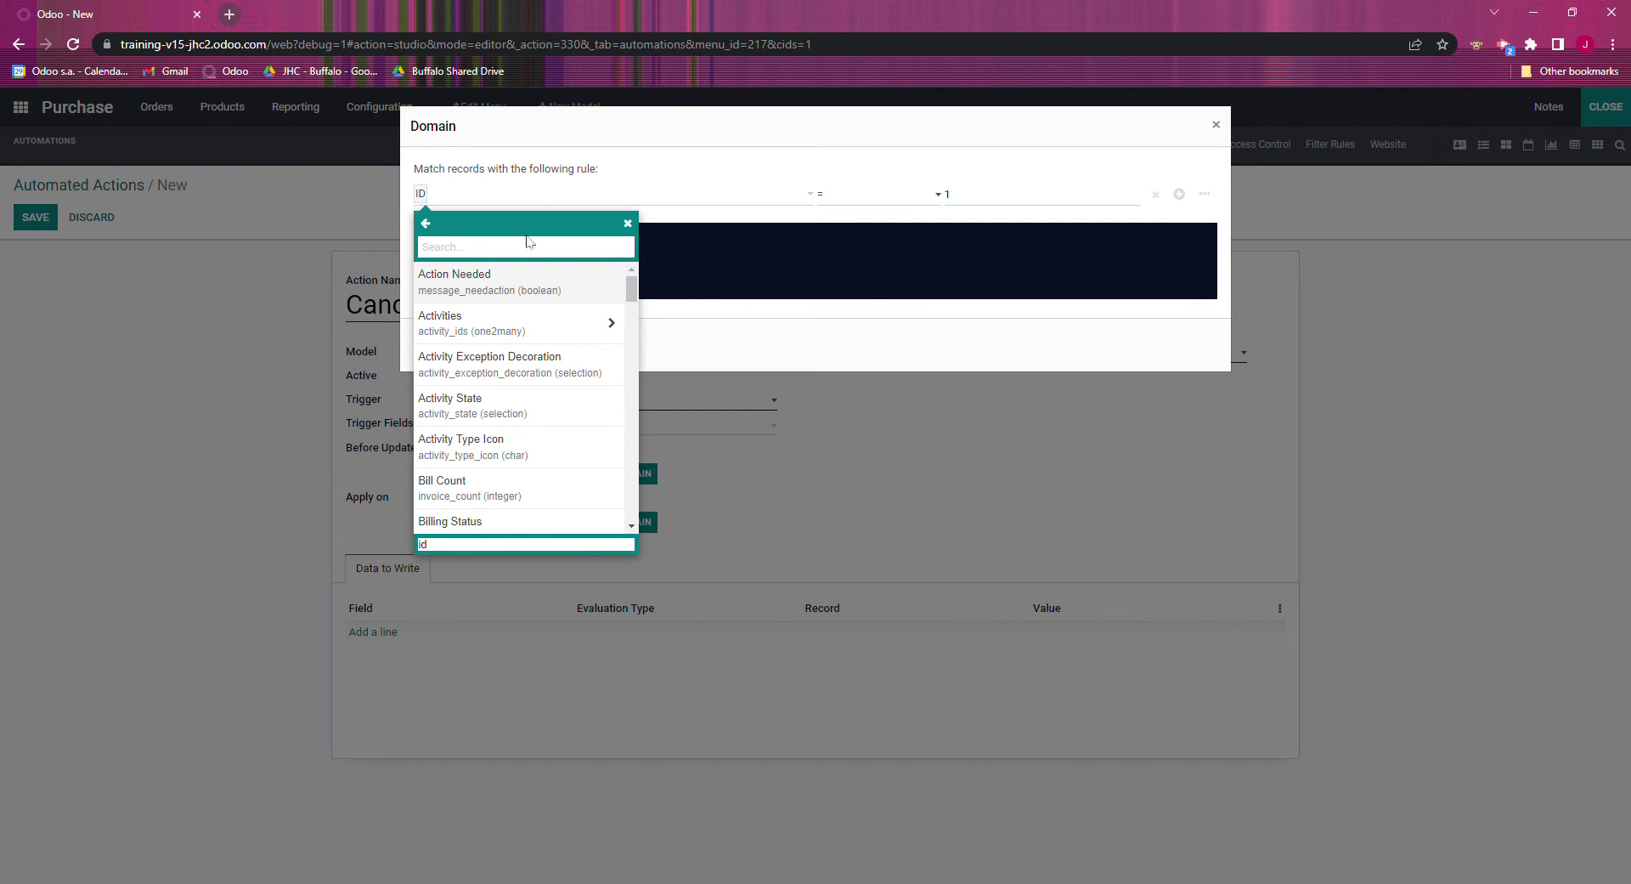
text(ca)
click(515, 293)
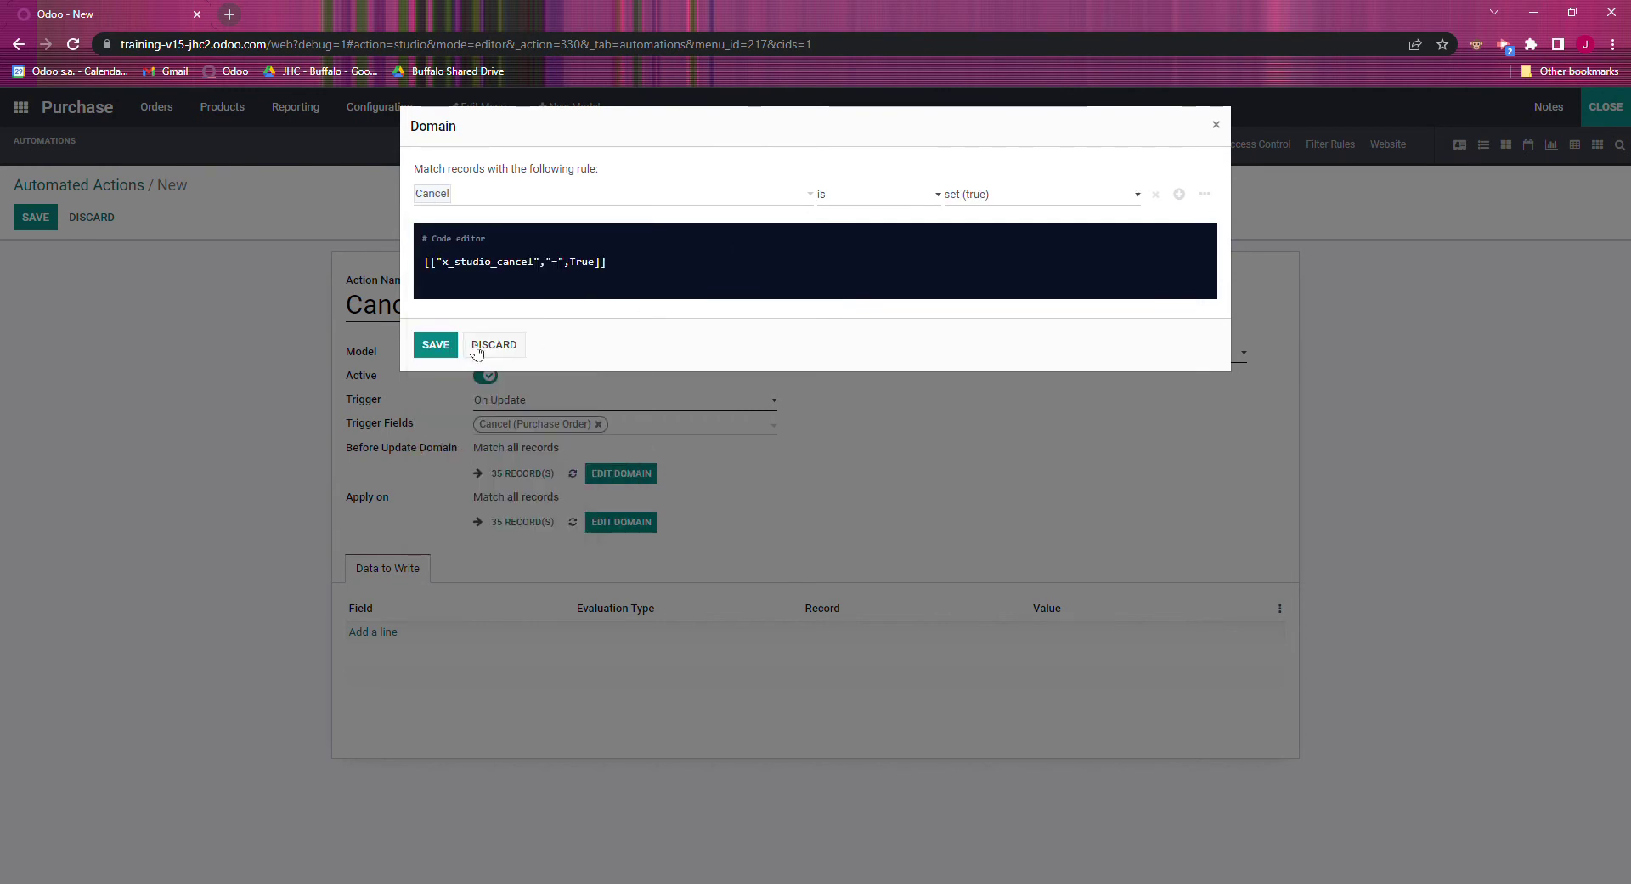
click(422, 346)
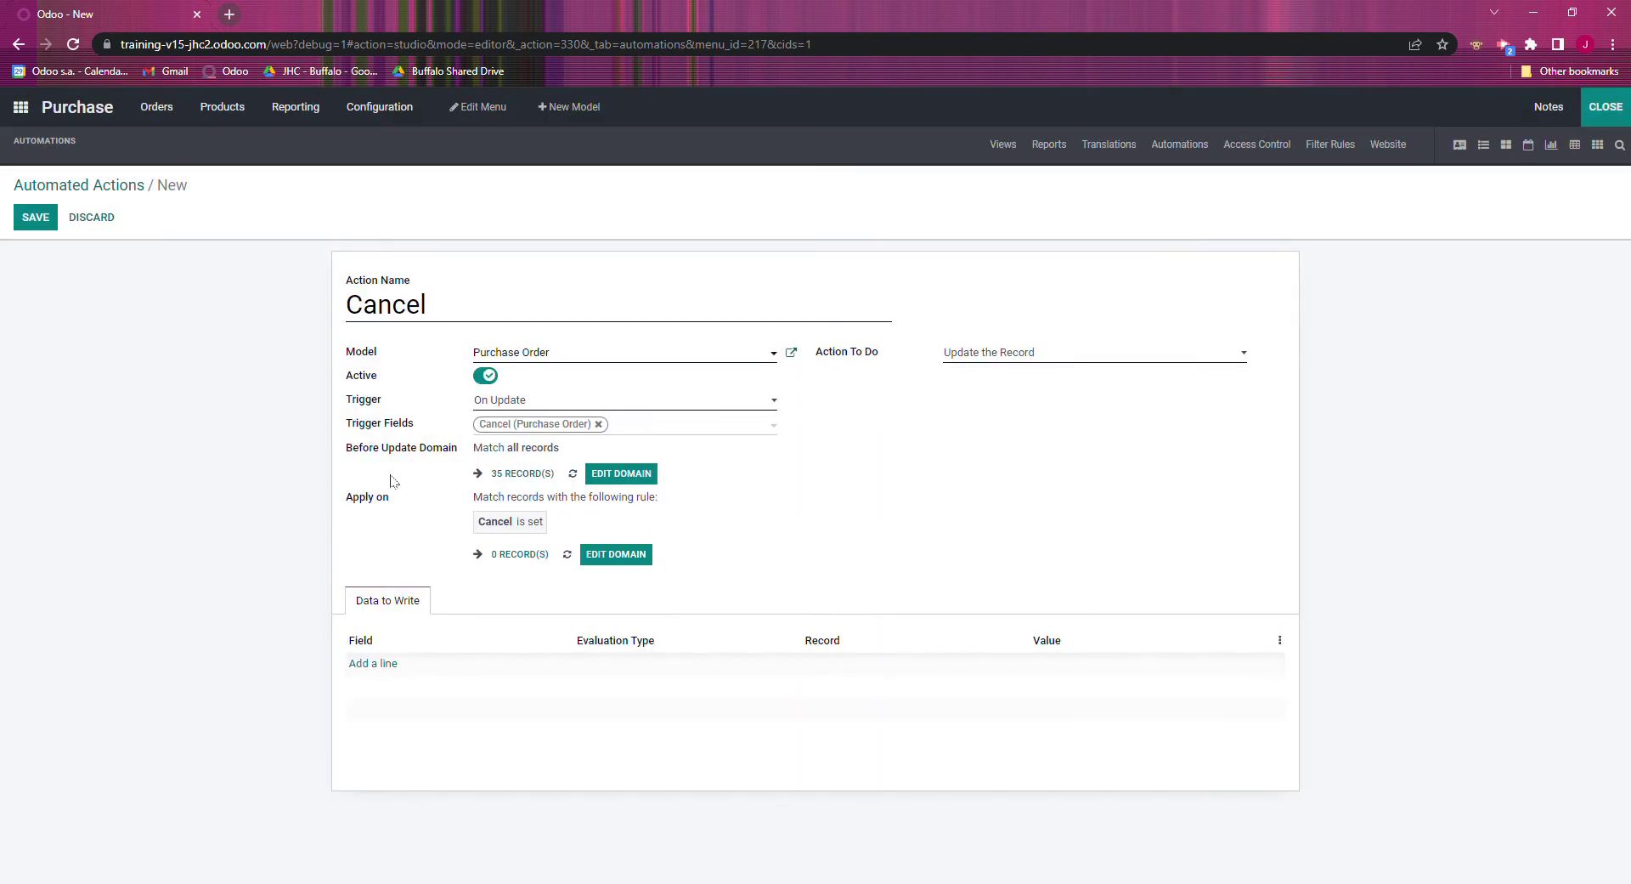
Have the automated action write the value cancel to the Status (Purchase Order) field, and save it.
click(392, 667)
click(404, 671)
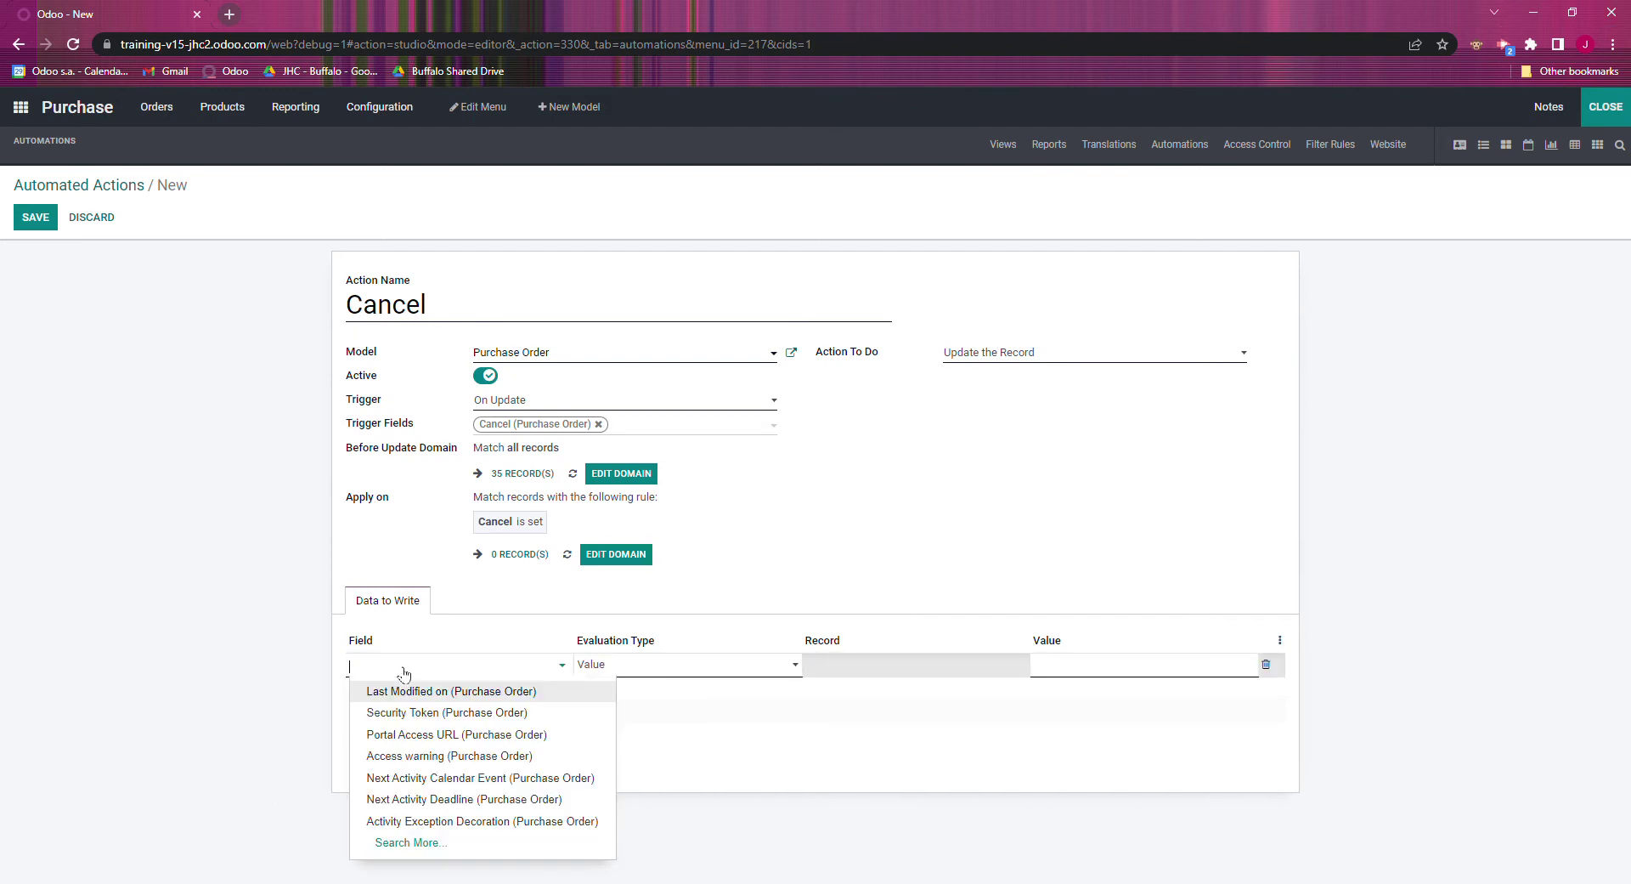
text(stat)
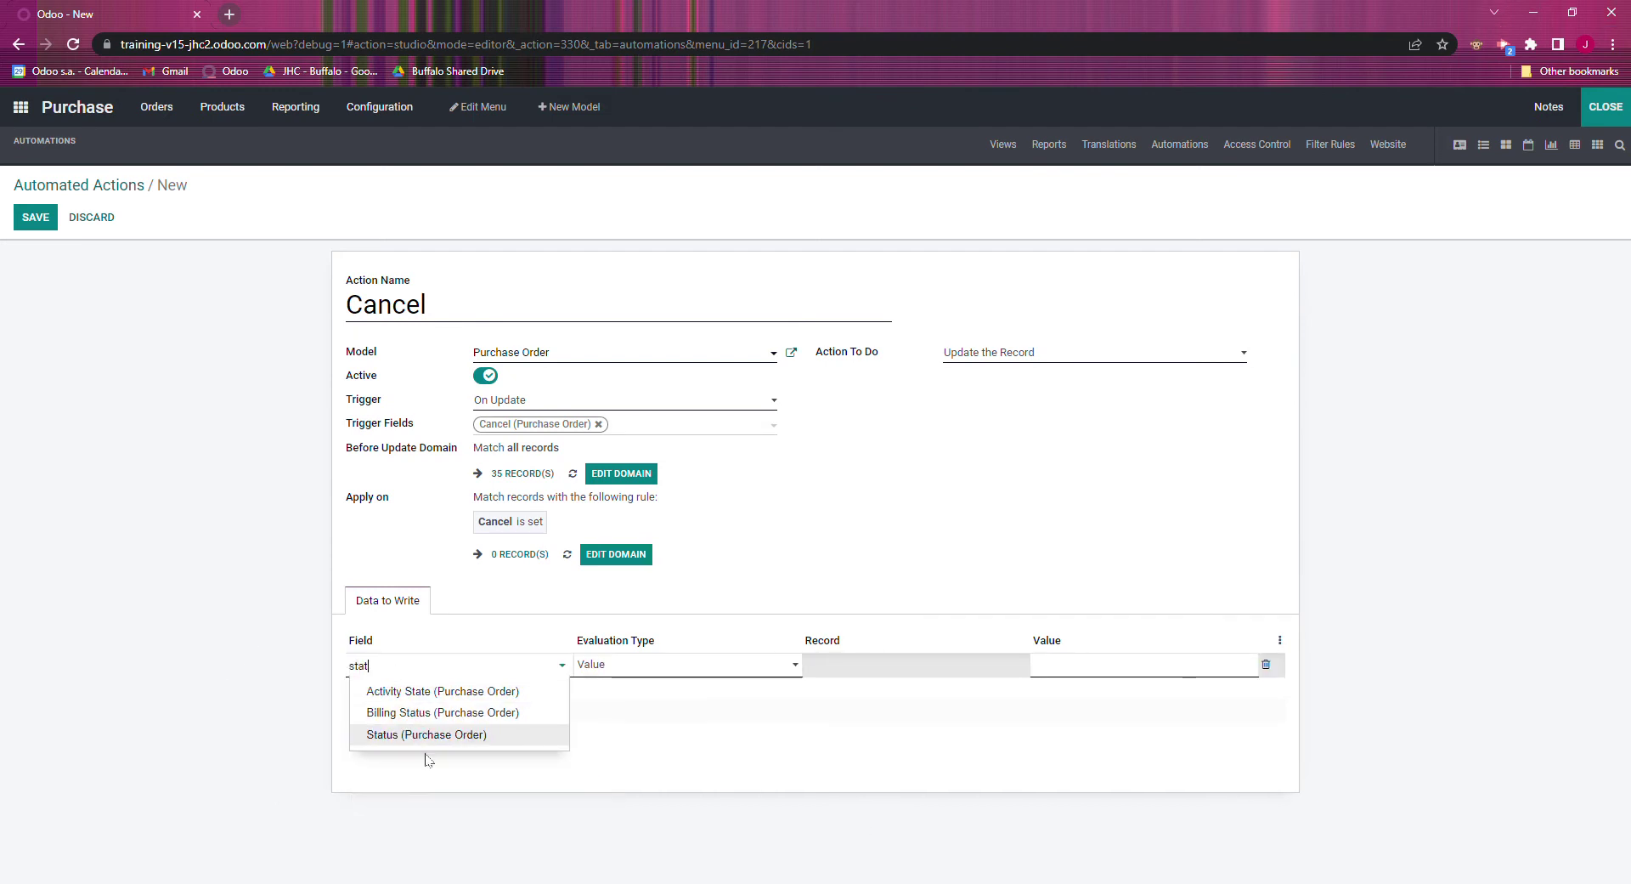
click(425, 733)
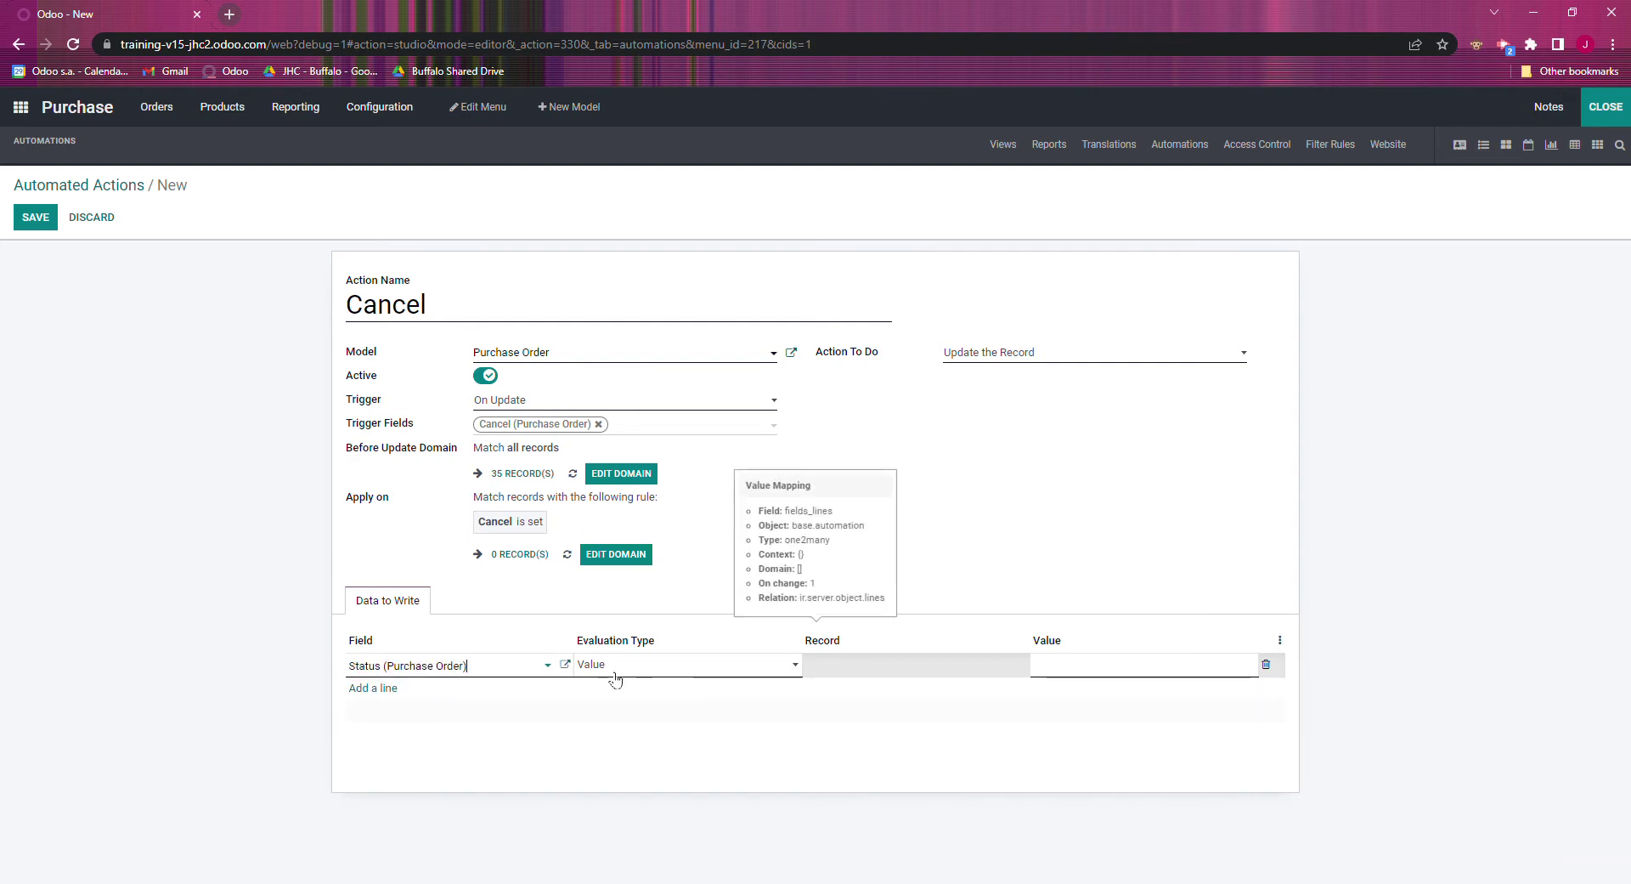
click(1085, 673)
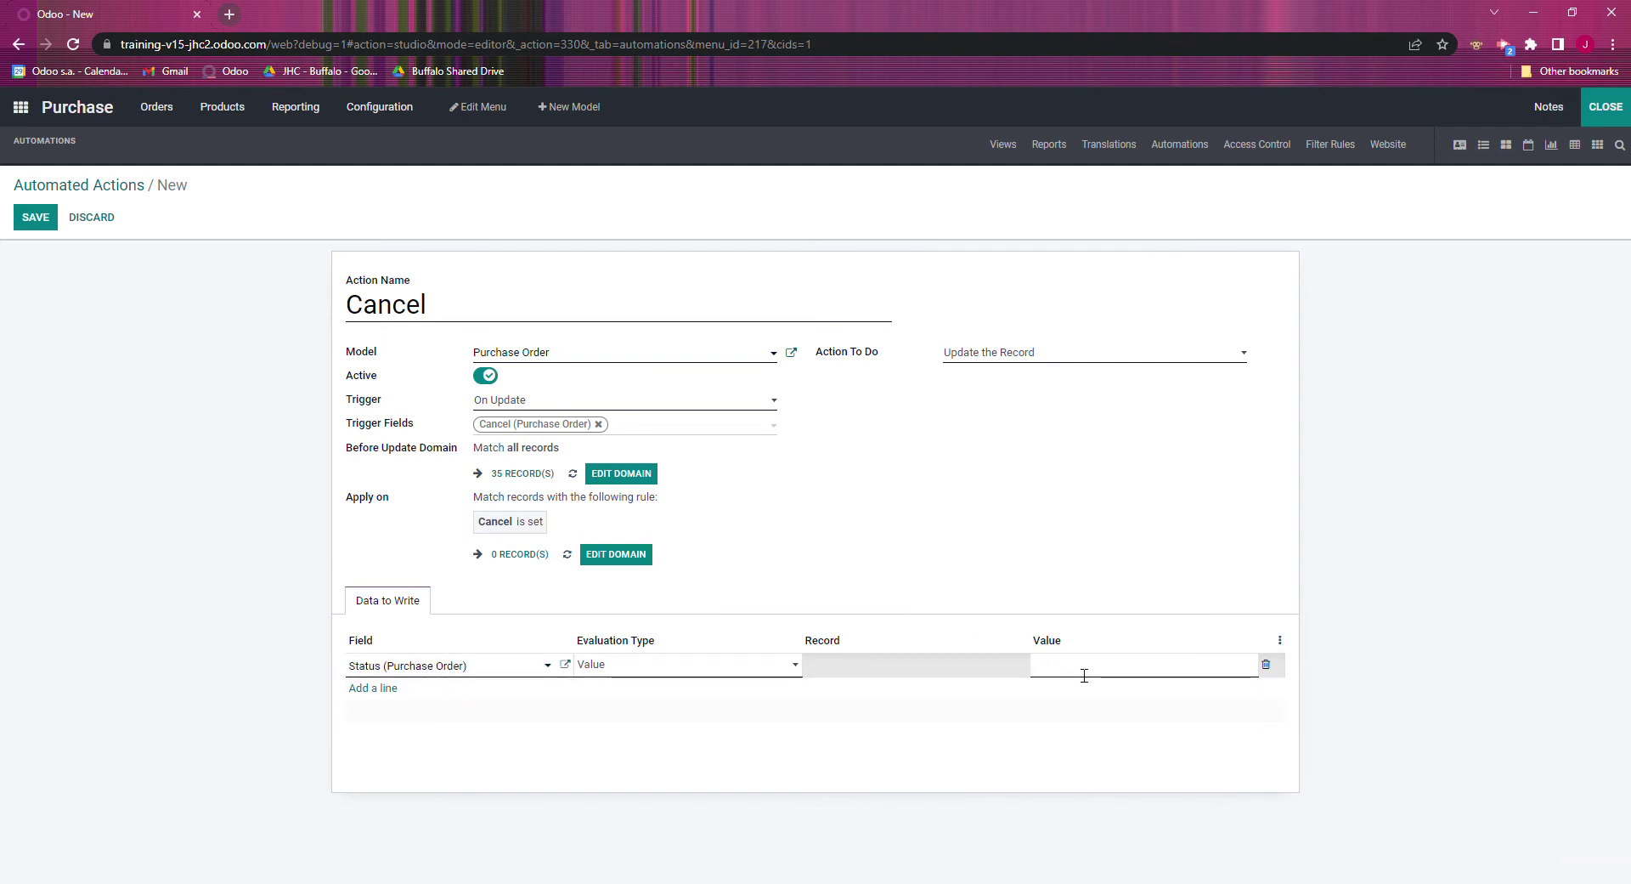
text(cancel)
click(78, 306)
click(36, 225)
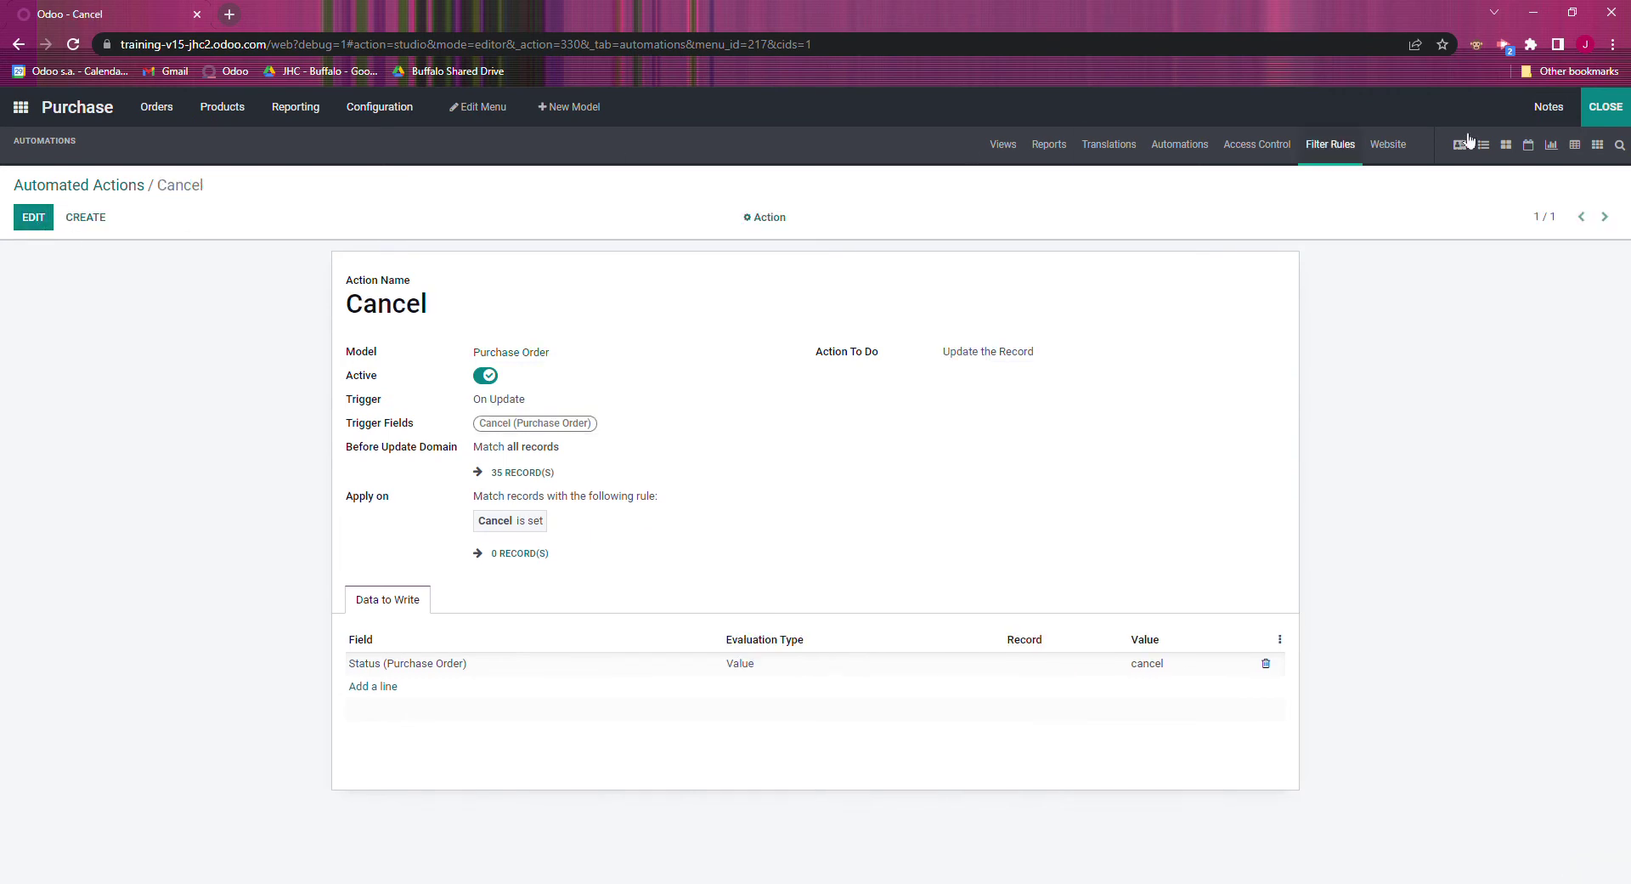
Leave Studio, examine the Cancel toggle and status stages on request for quotation P00053, and return to the list.
click(1585, 117)
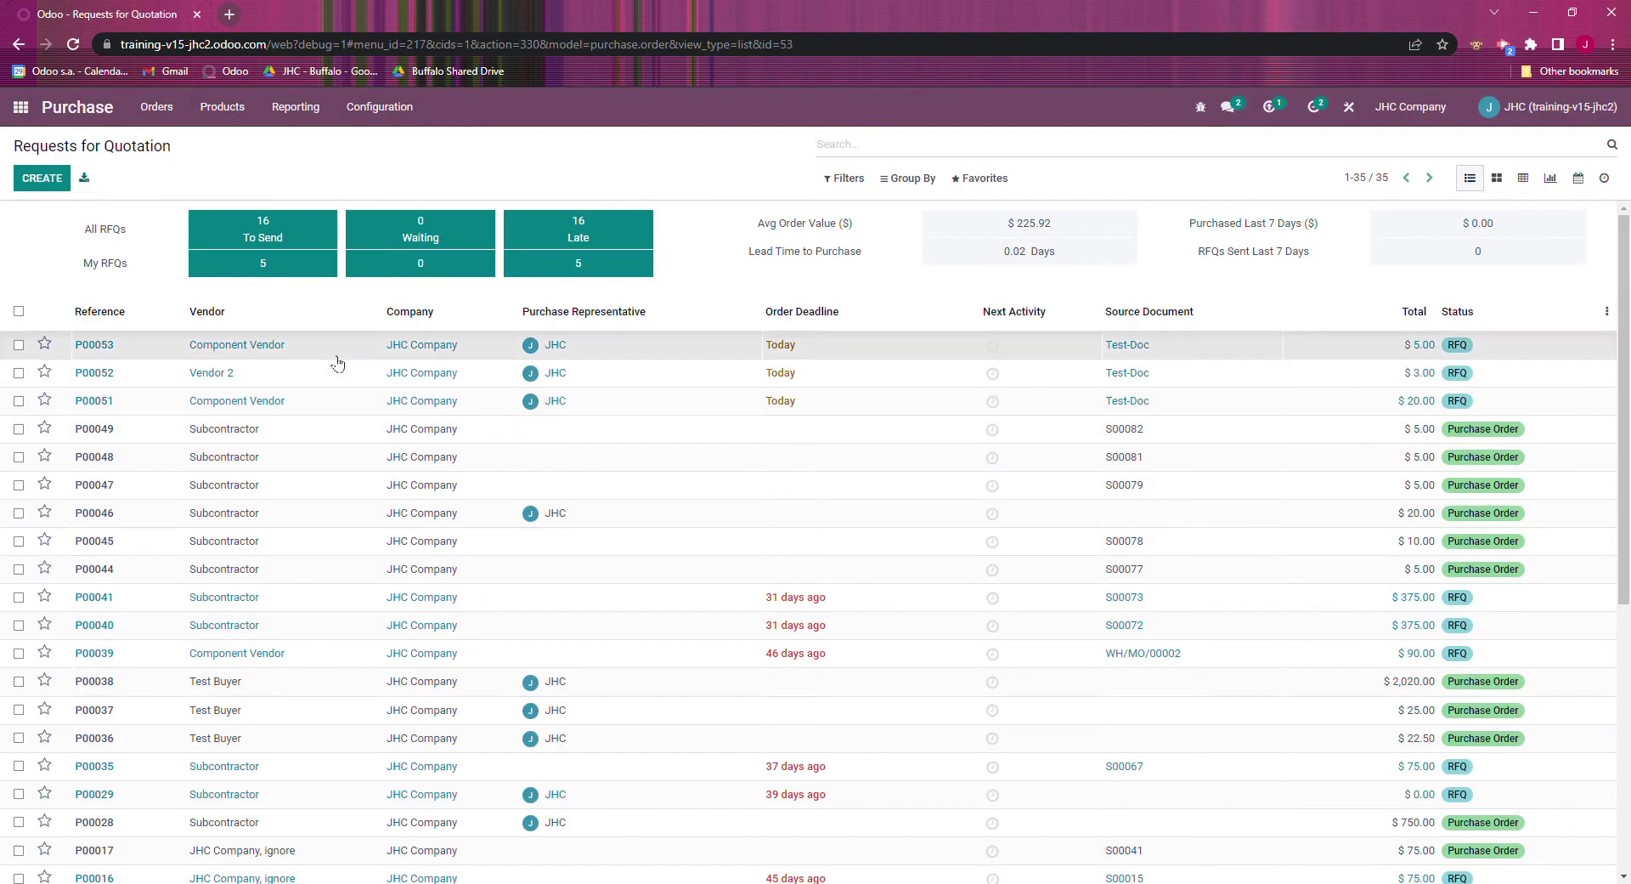
click(231, 340)
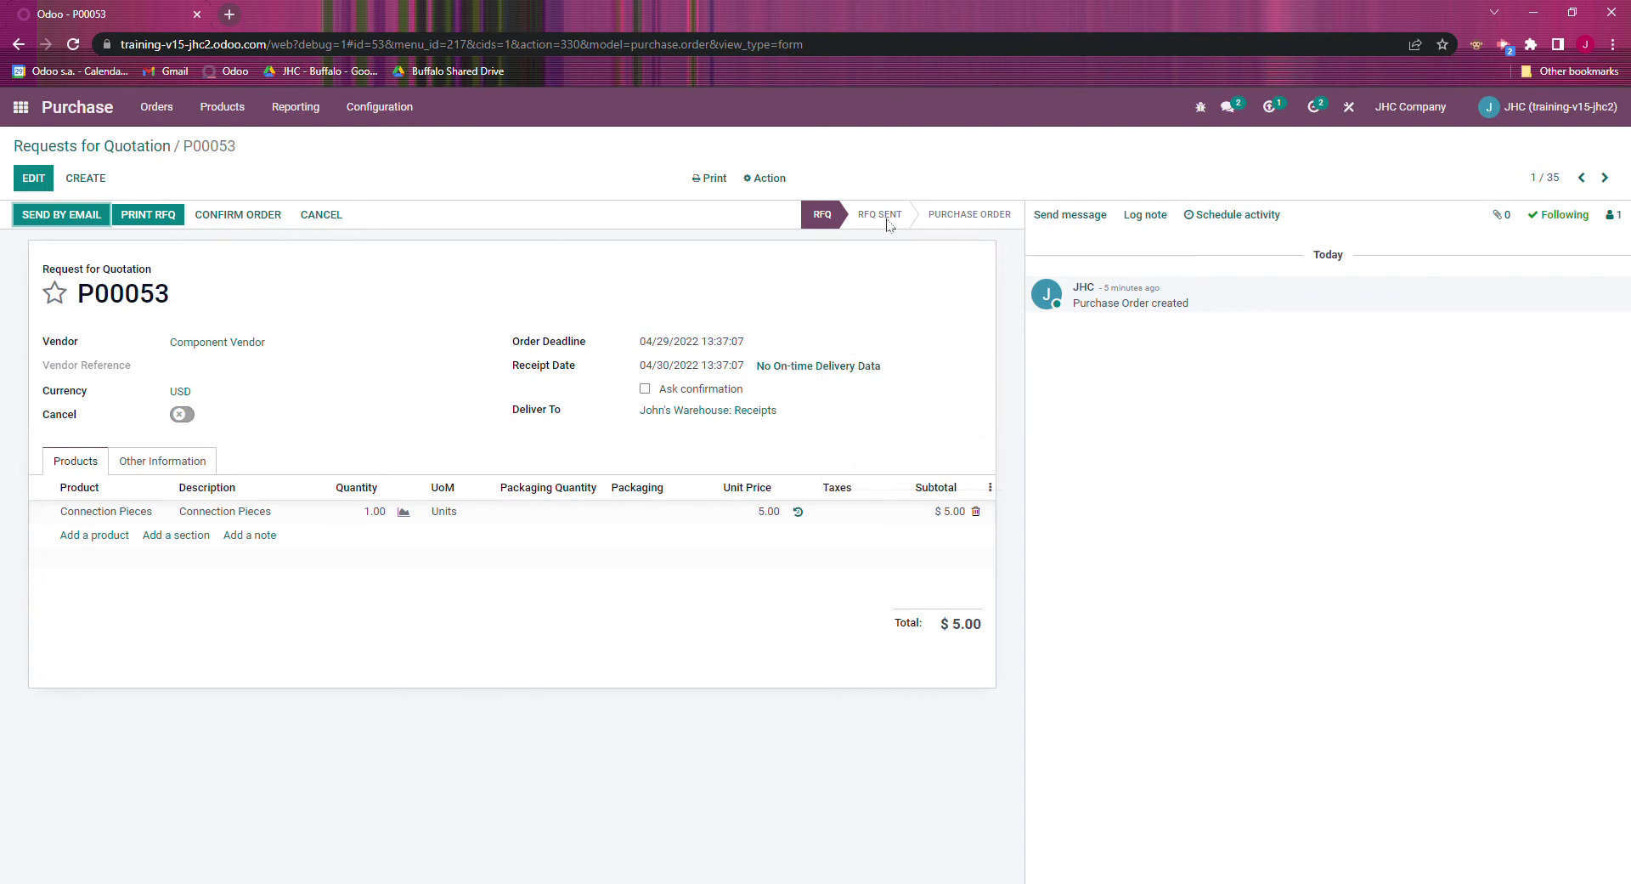
mouse_move(891, 224)
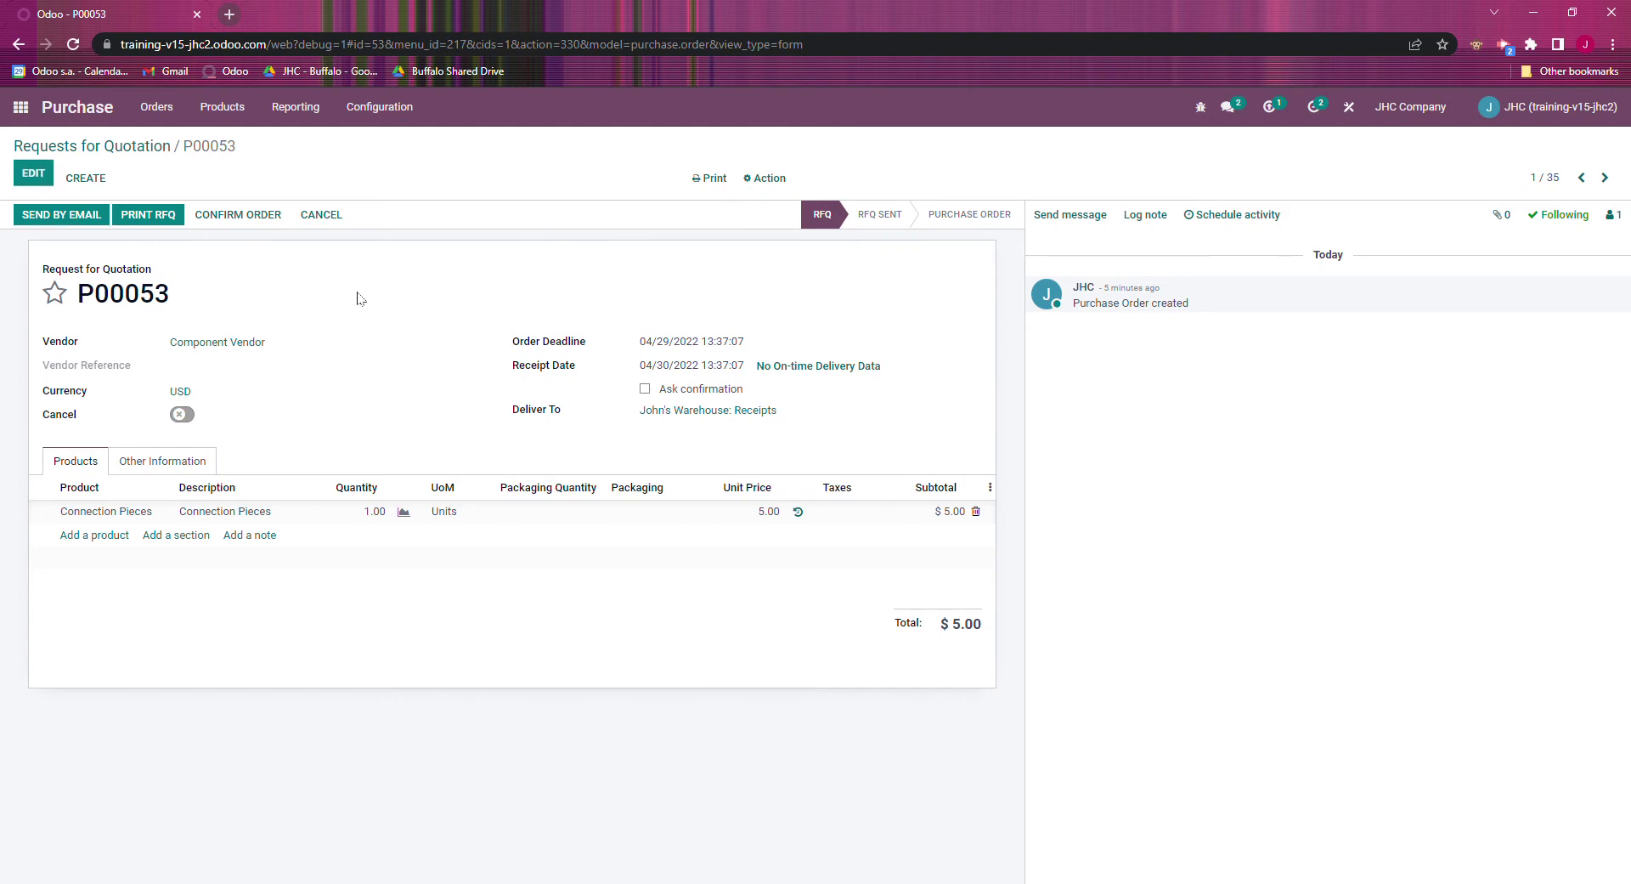
click(124, 151)
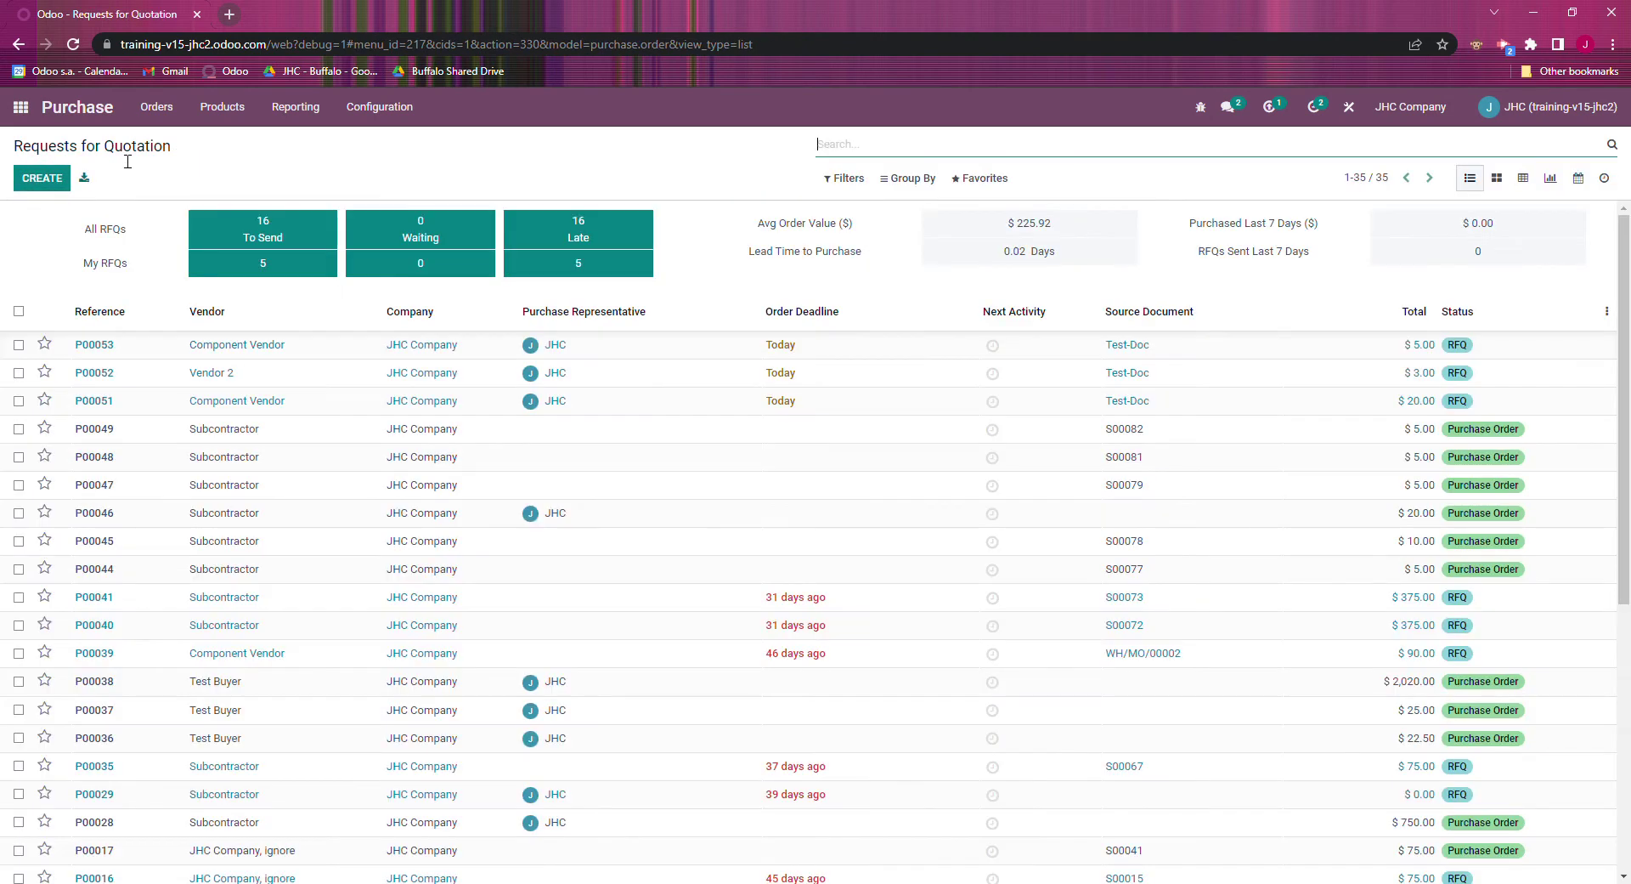
Start an export of requests for quotation P00051, P00052 and P00053, set to be import-compatible for updating data.
click(19, 400)
click(18, 372)
click(18, 344)
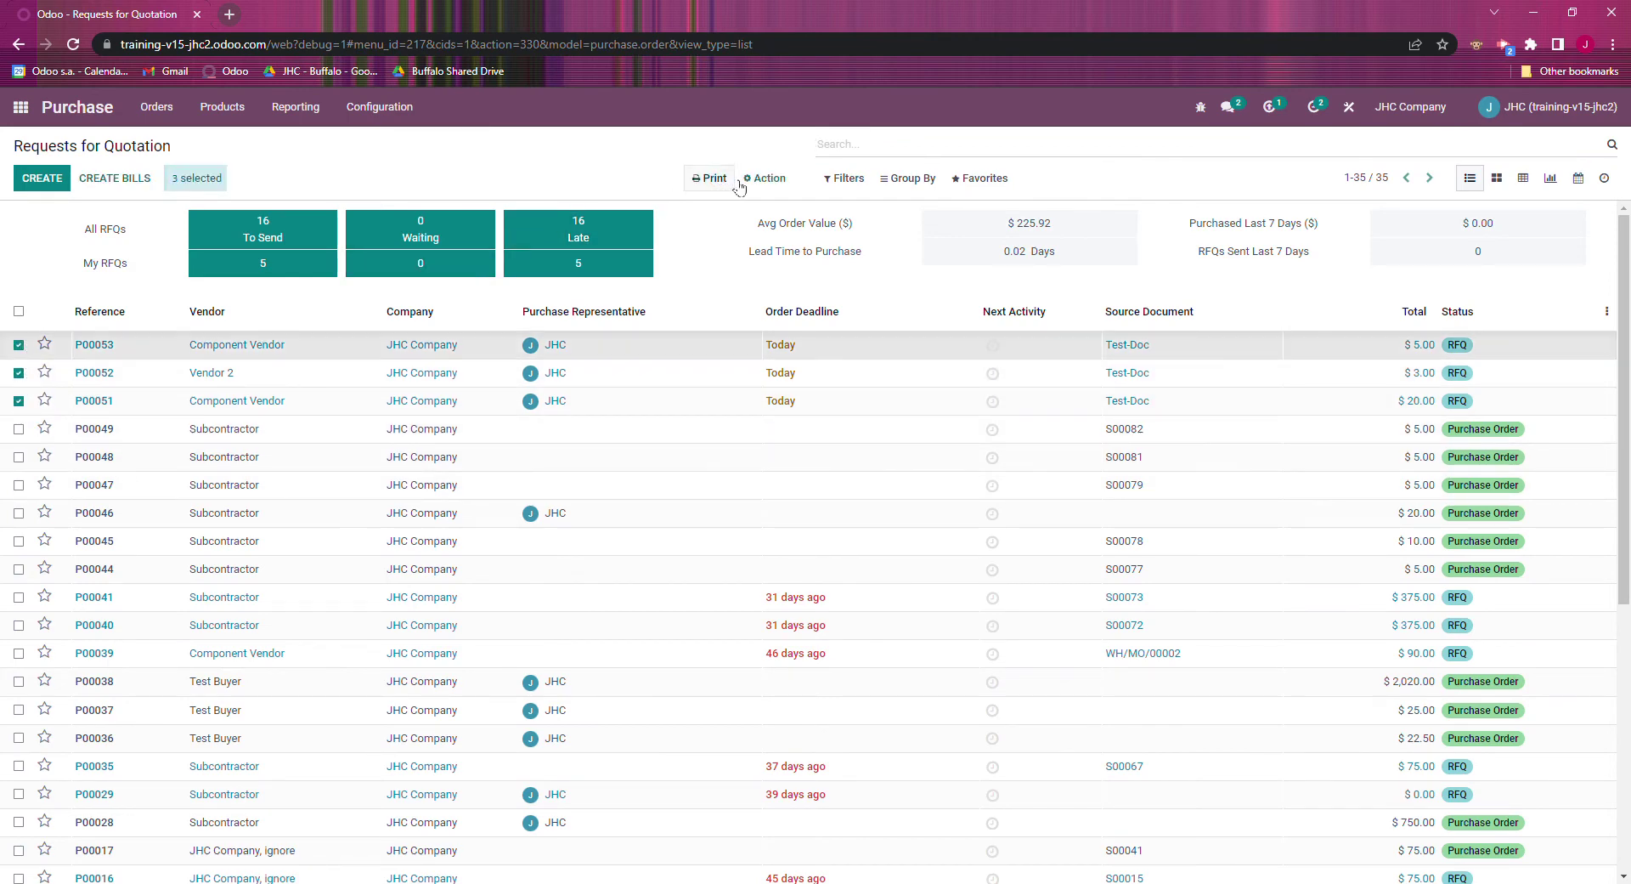
click(765, 178)
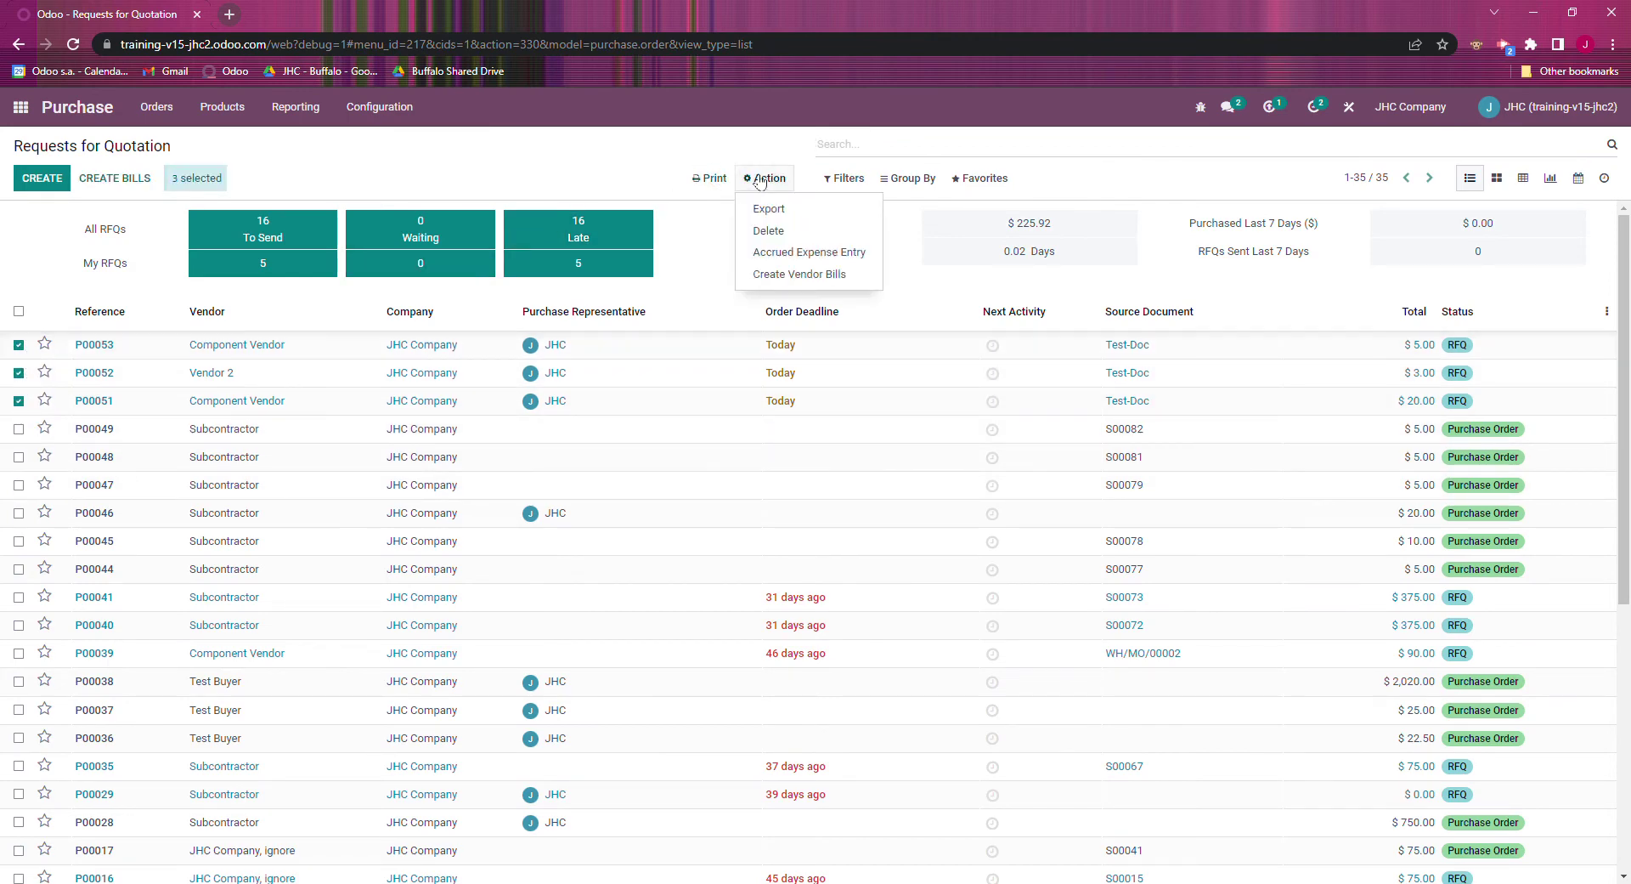
click(797, 211)
click(593, 170)
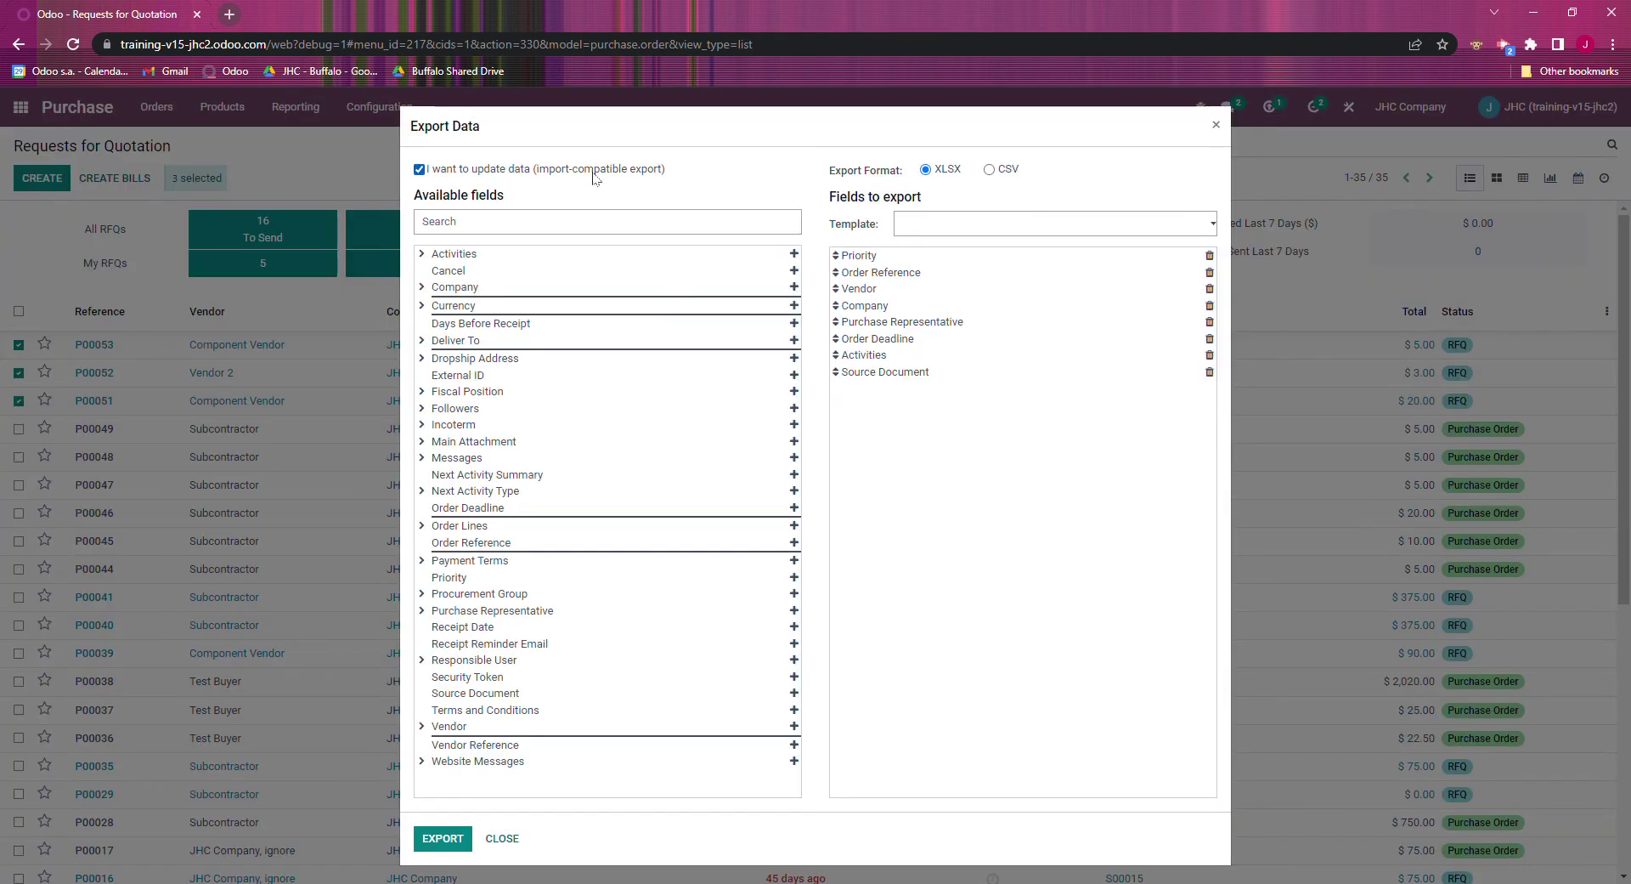
Remove all the preset fields to export and add only the Cancel field.
click(1210, 257)
click(1210, 256)
click(1210, 256)
click(1210, 257)
click(1210, 256)
click(1210, 257)
click(1210, 256)
click(1210, 257)
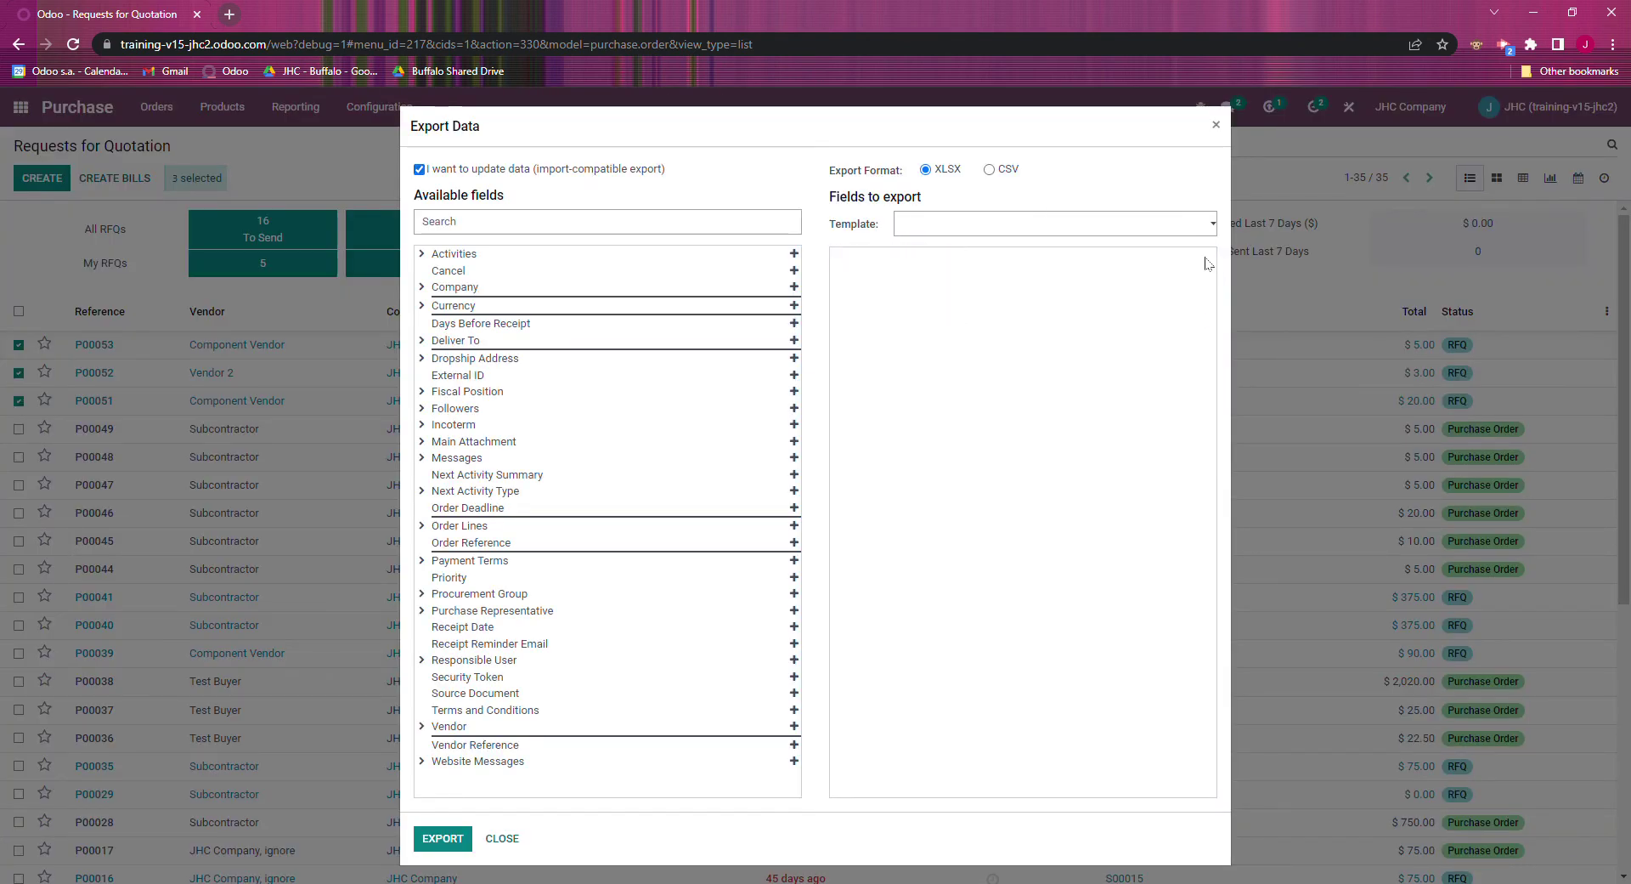
click(795, 270)
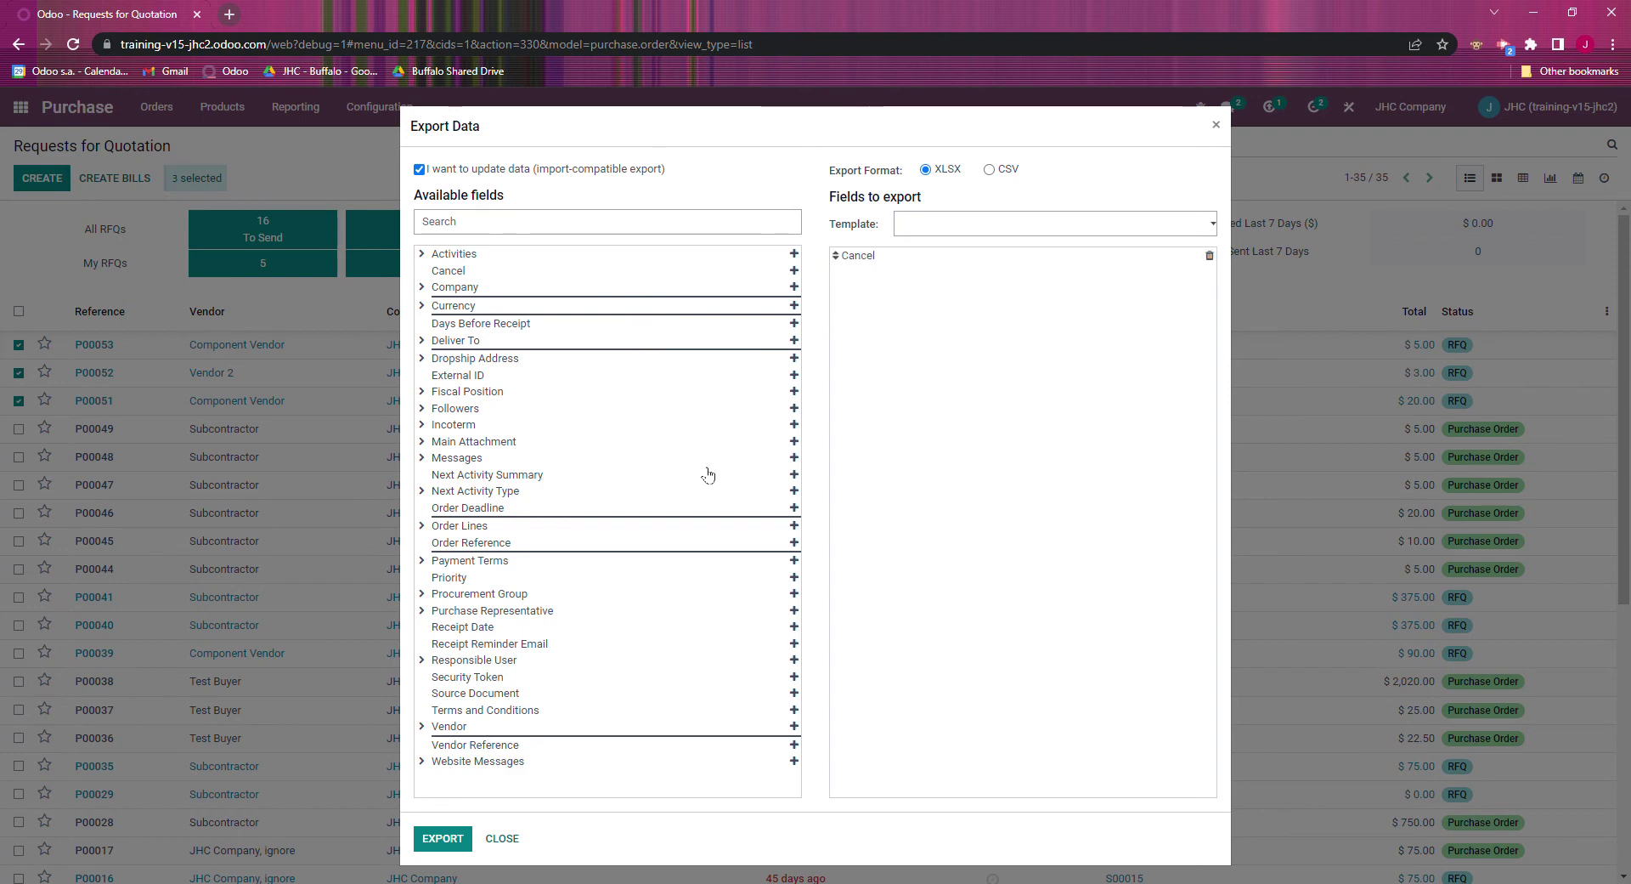
Export the three records as XLSX, open the downloaded file, and close the export dialog.
click(442, 838)
click(88, 861)
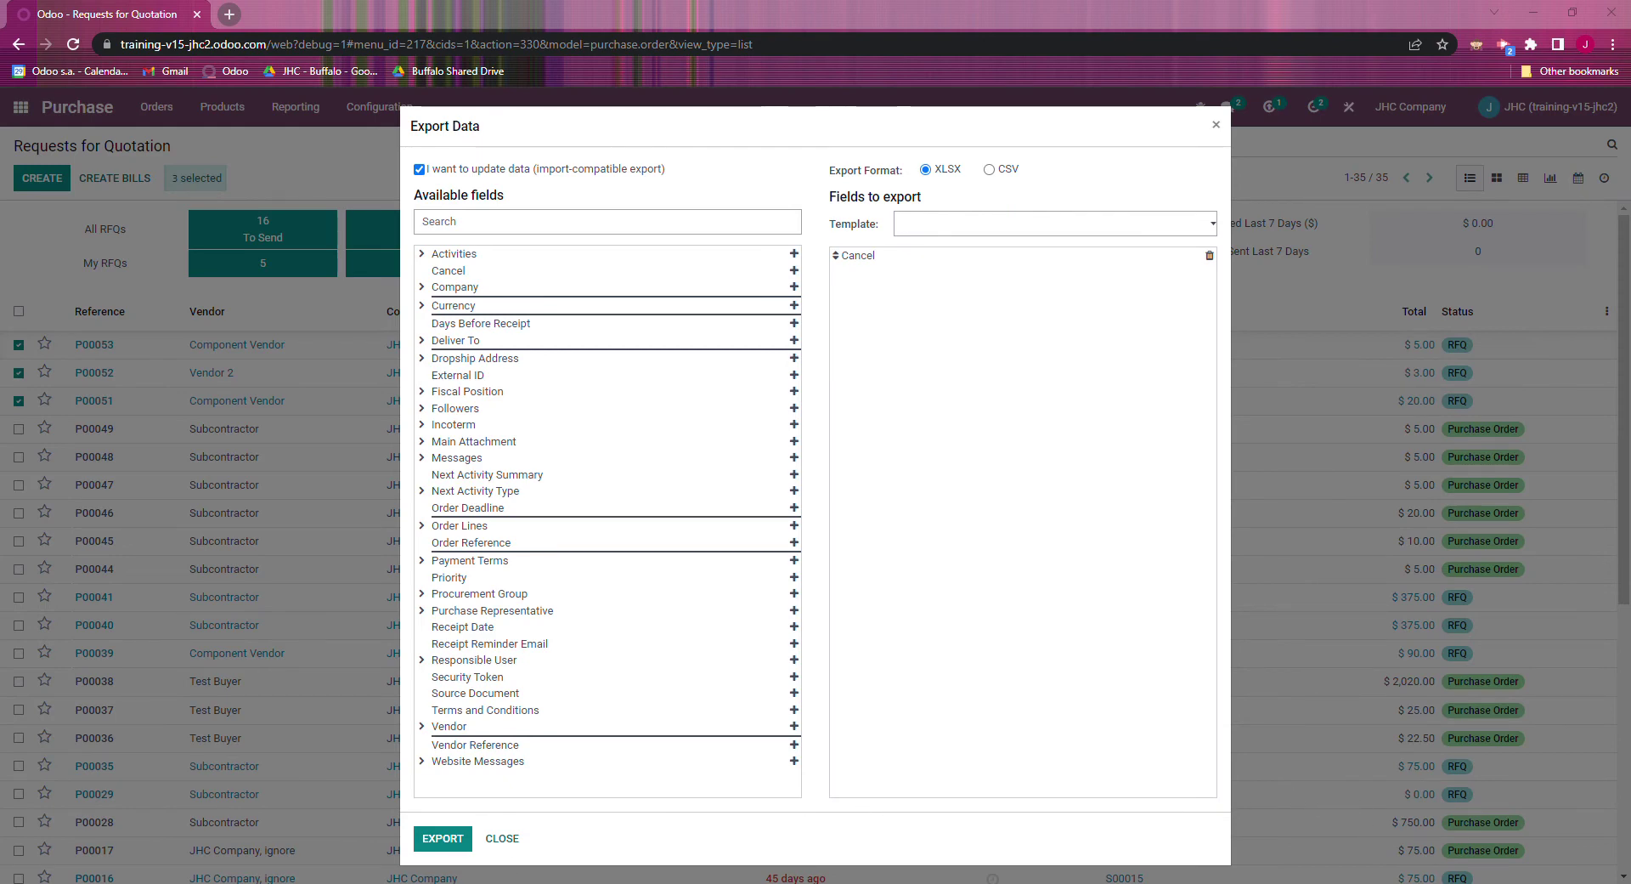
click(1216, 125)
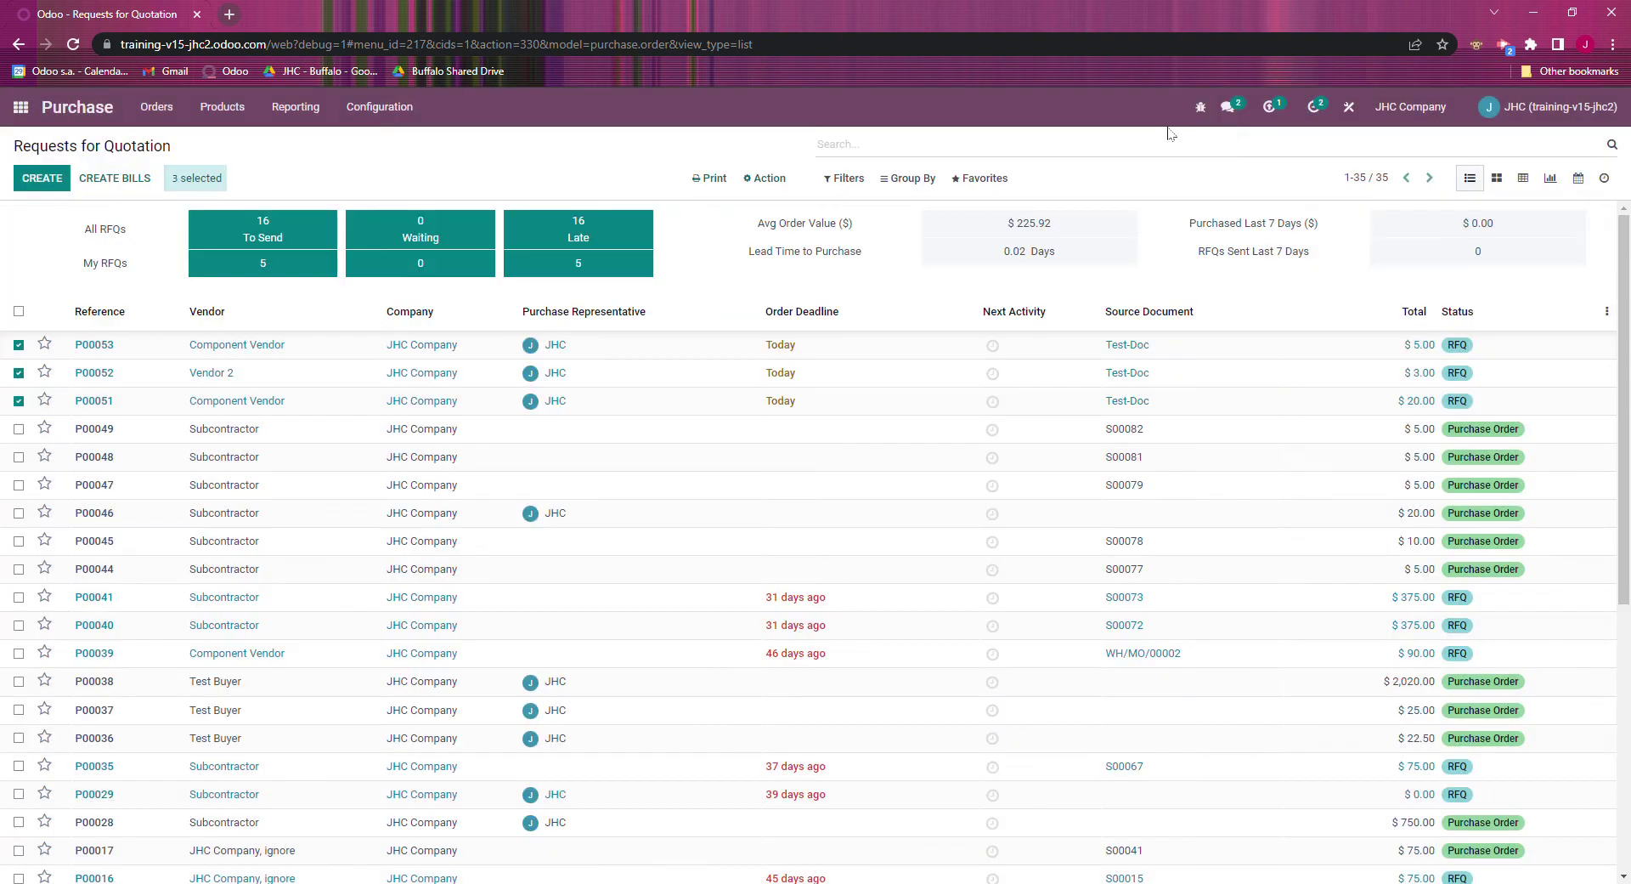
Import the Purchase Order XLSX file with its Cancel values into Requests for Quotation, testing it before importing.
click(981, 177)
click(990, 240)
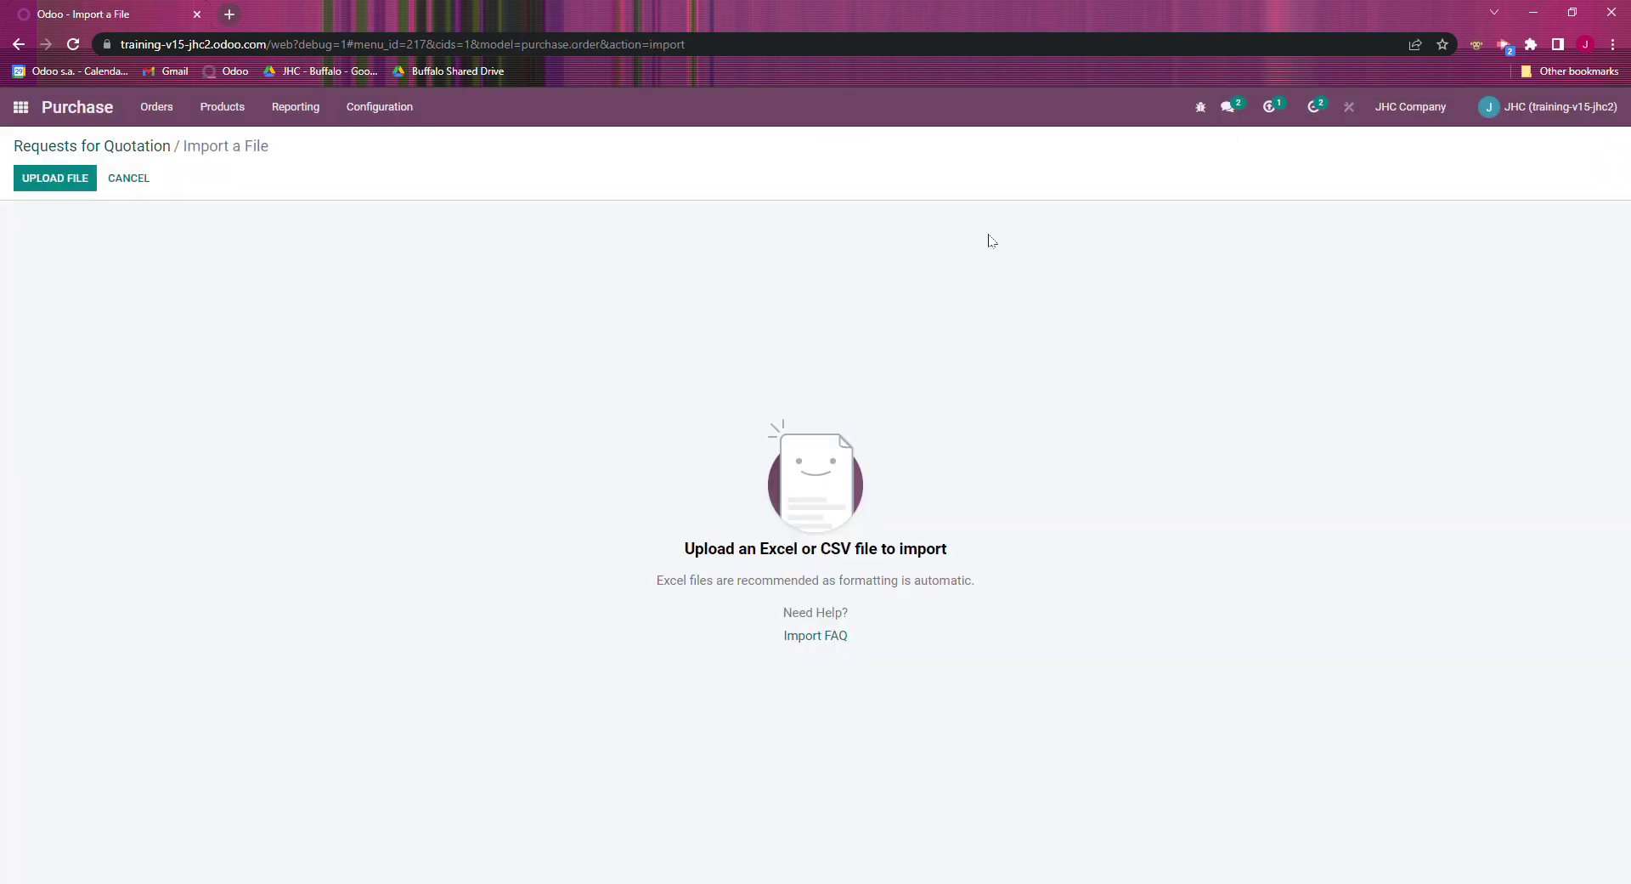
click(34, 177)
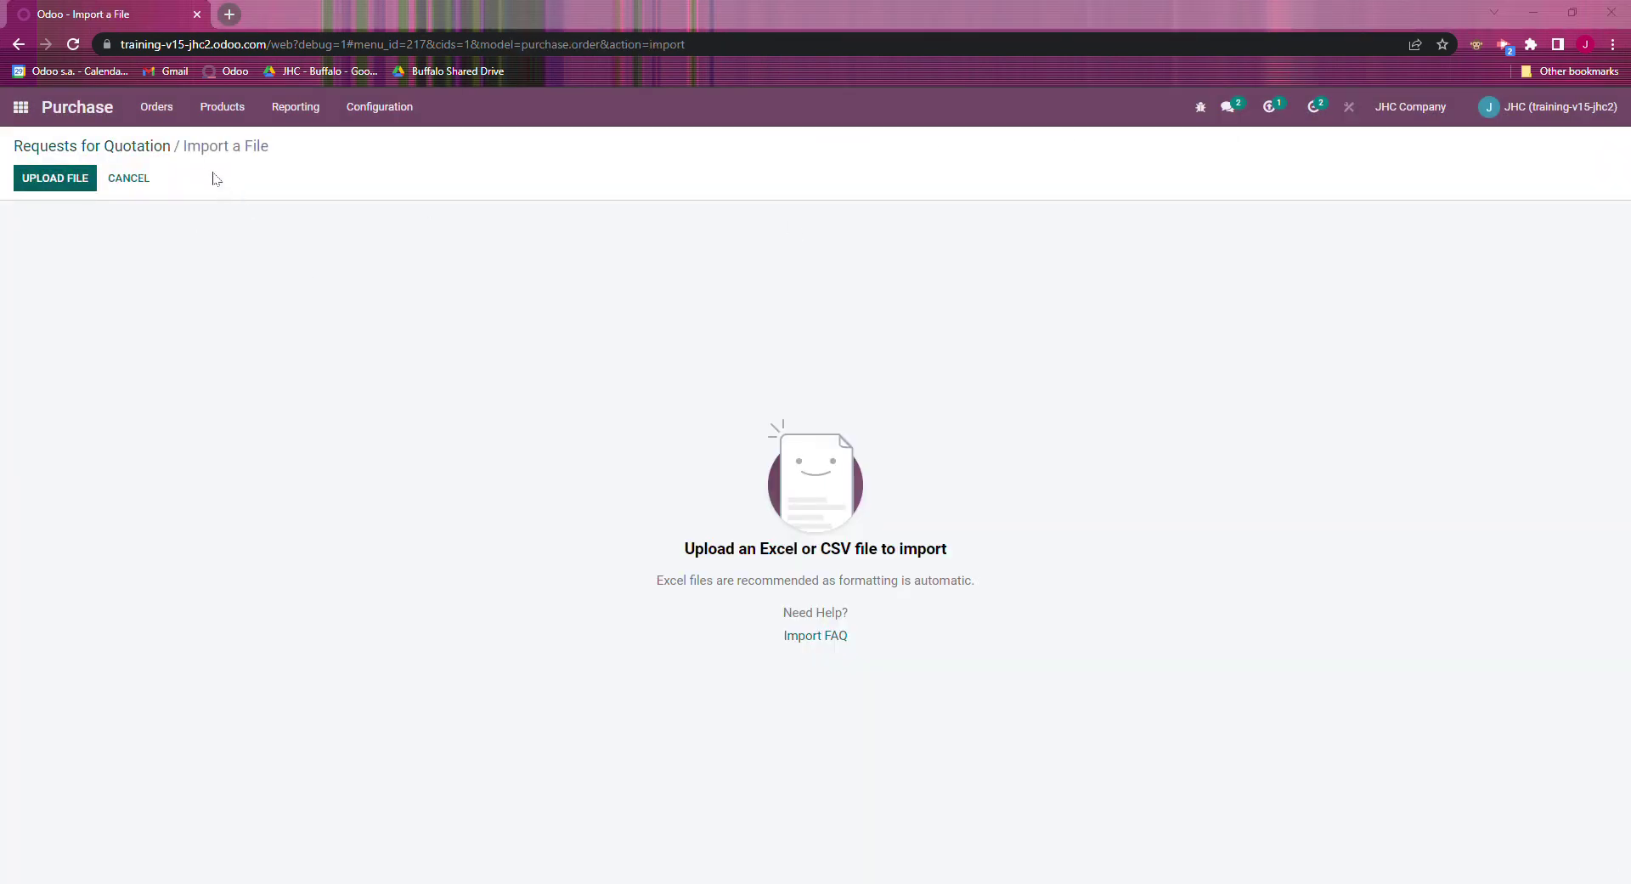
double_click(873, 631)
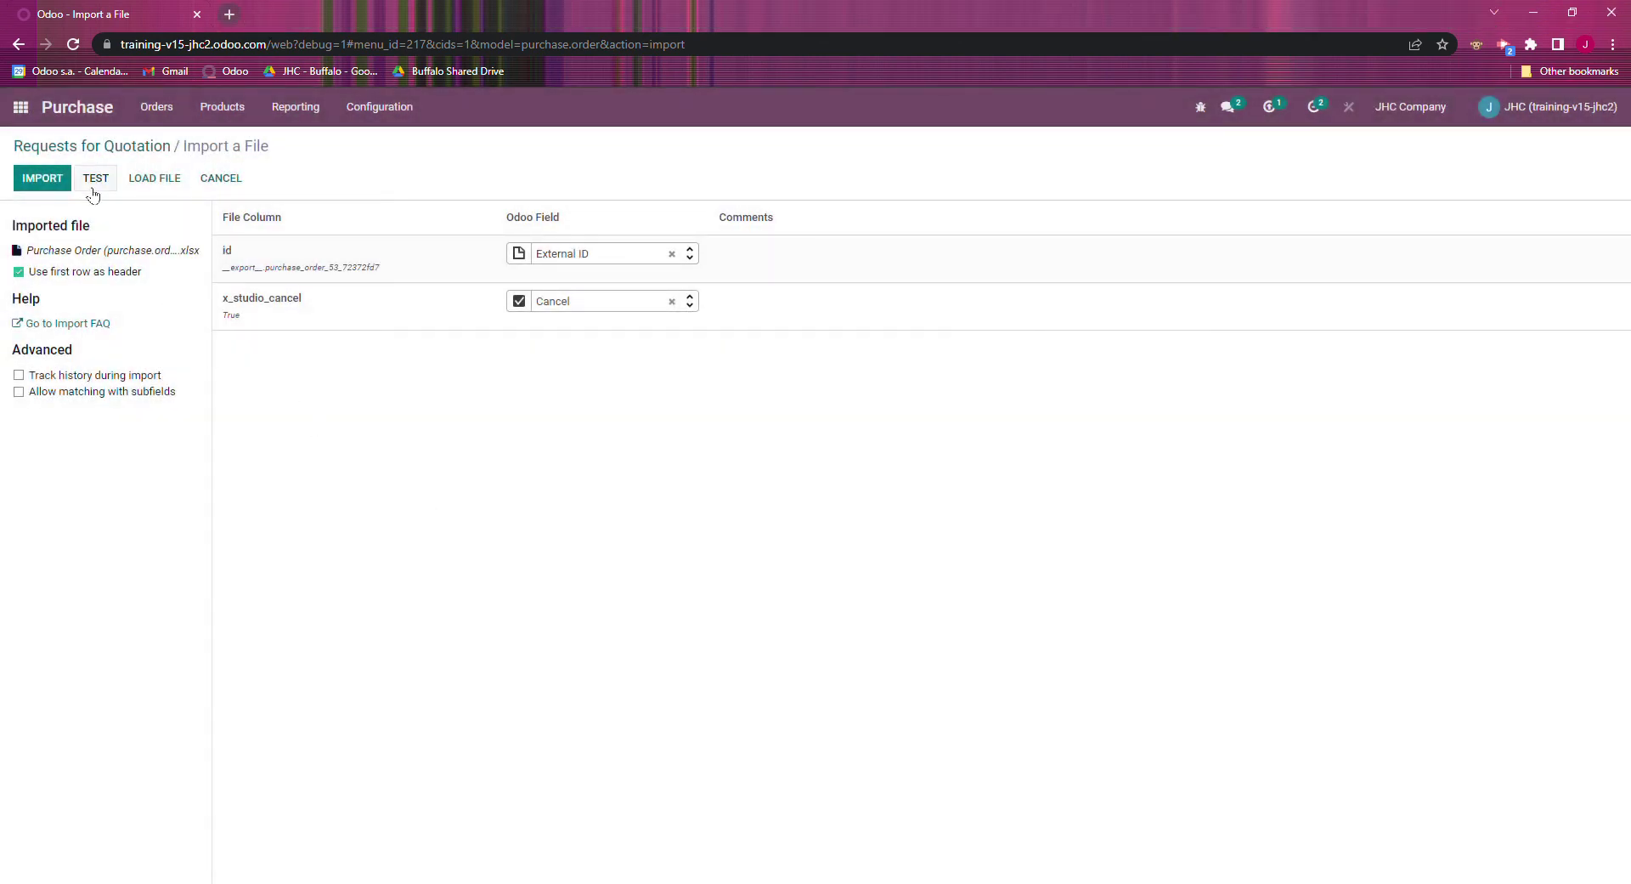
click(98, 187)
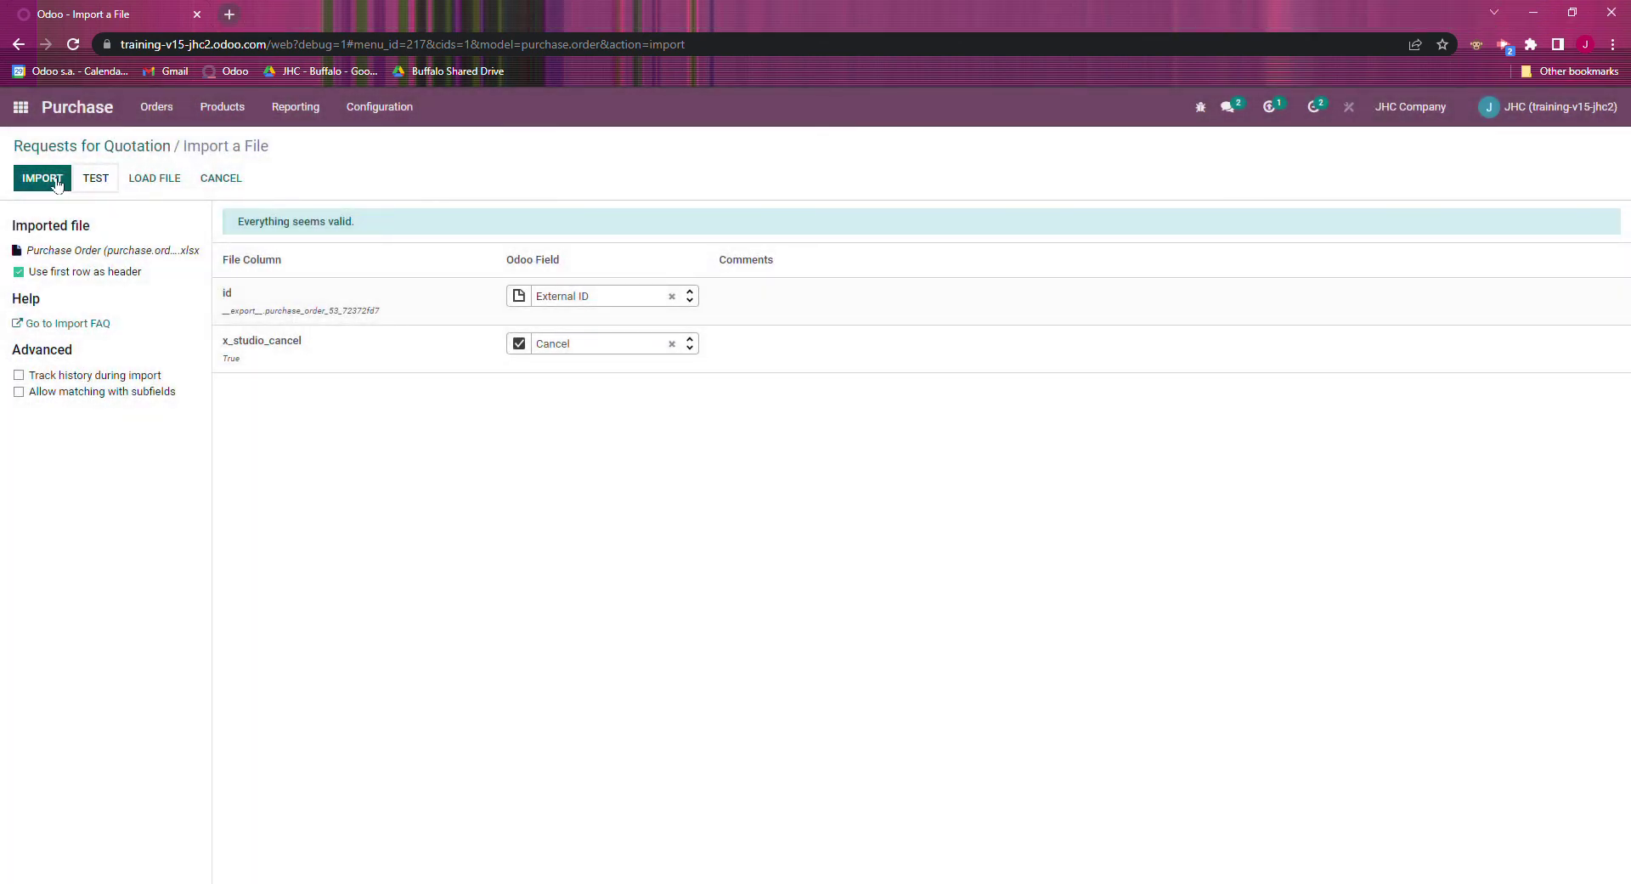
click(42, 179)
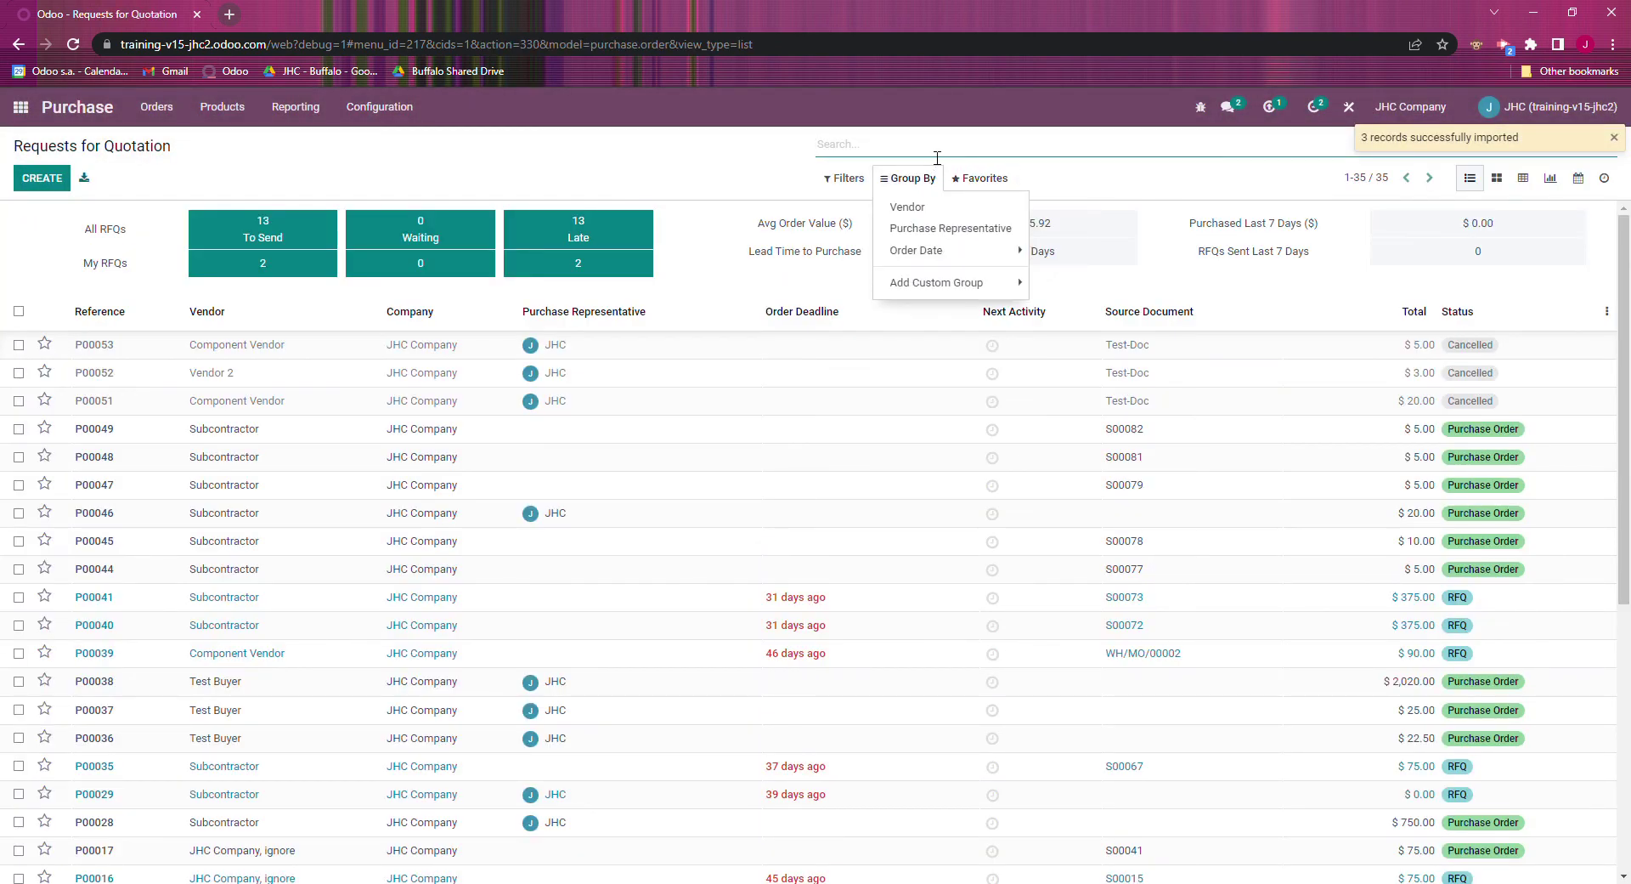
Filter the requests for quotation by Source Document containing test.
click(937, 157)
text(test)
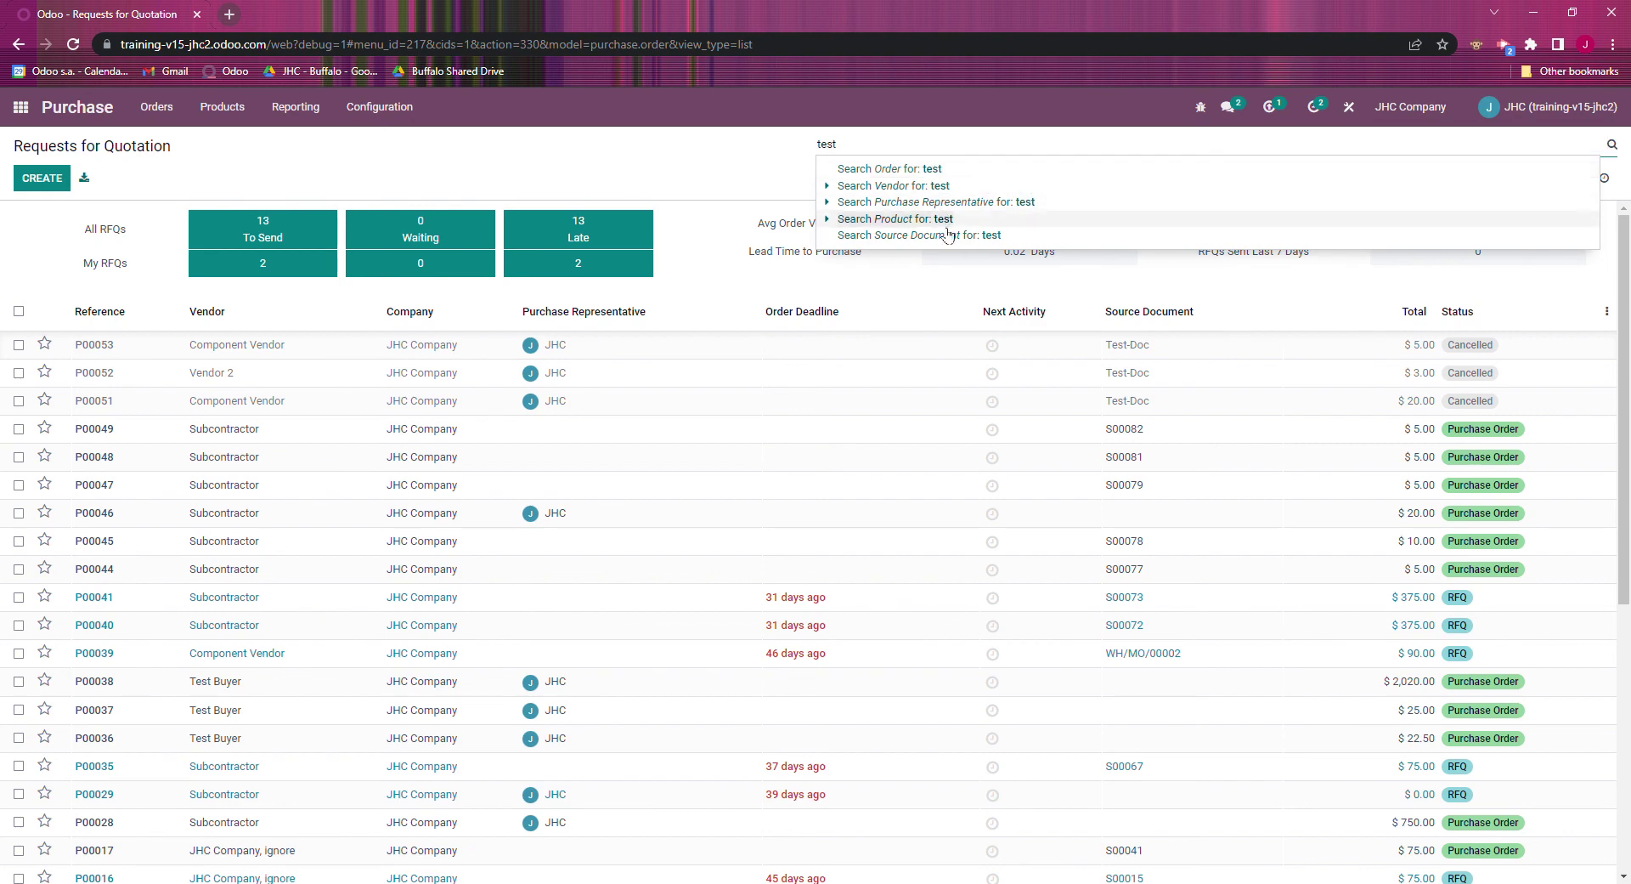
click(942, 238)
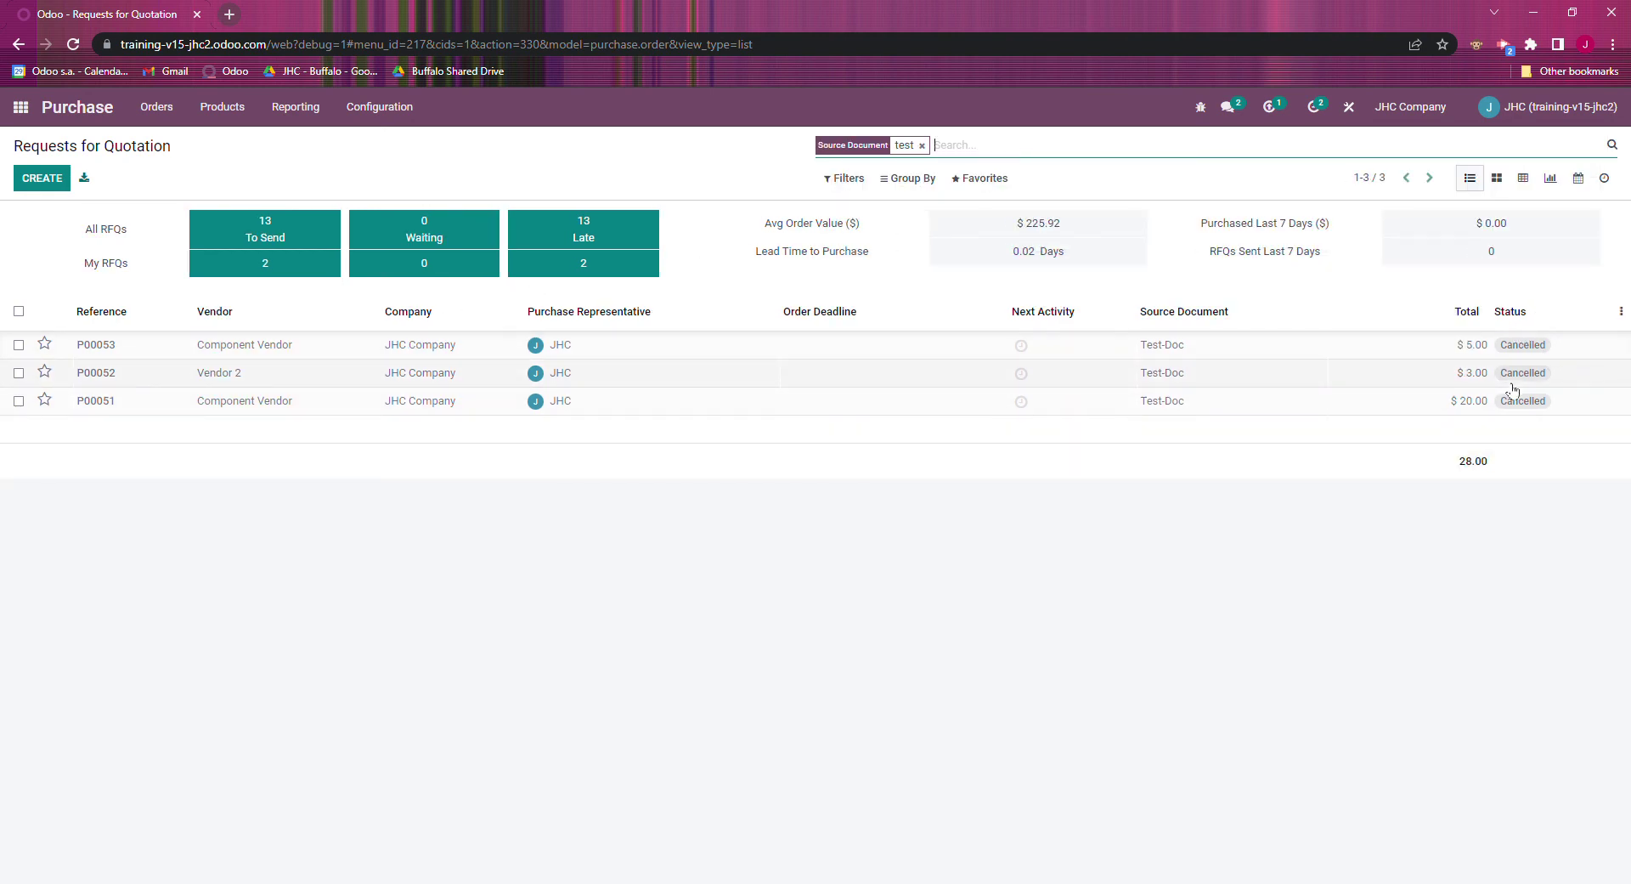
Select all the filtered requests for quotation and delete them, confirming the deletion.
click(21, 312)
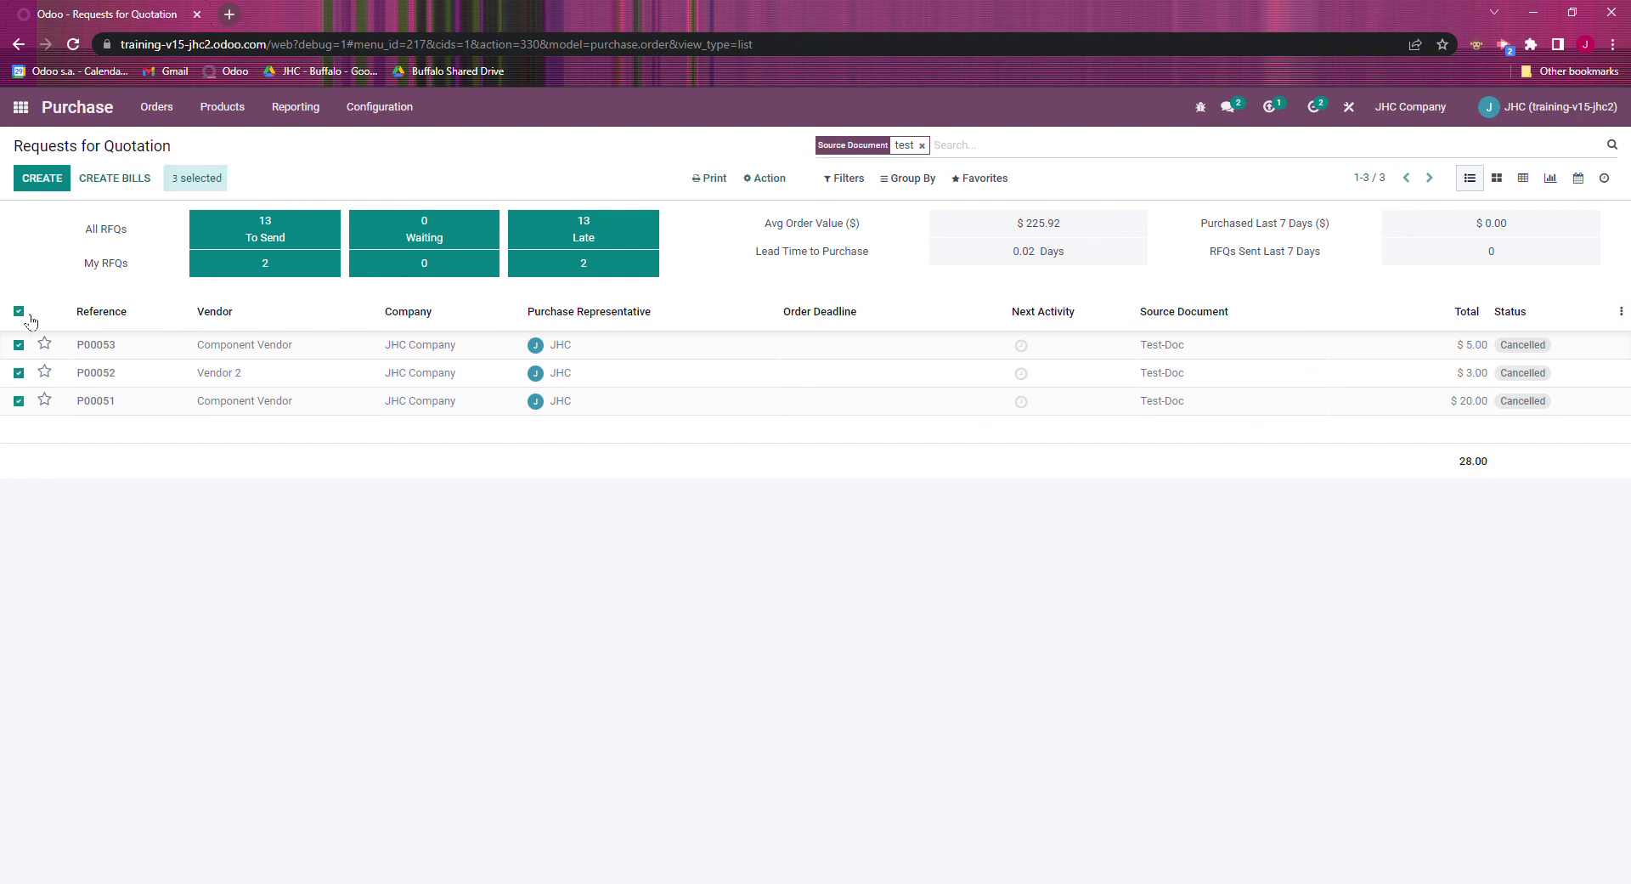
click(771, 179)
click(790, 233)
click(561, 213)
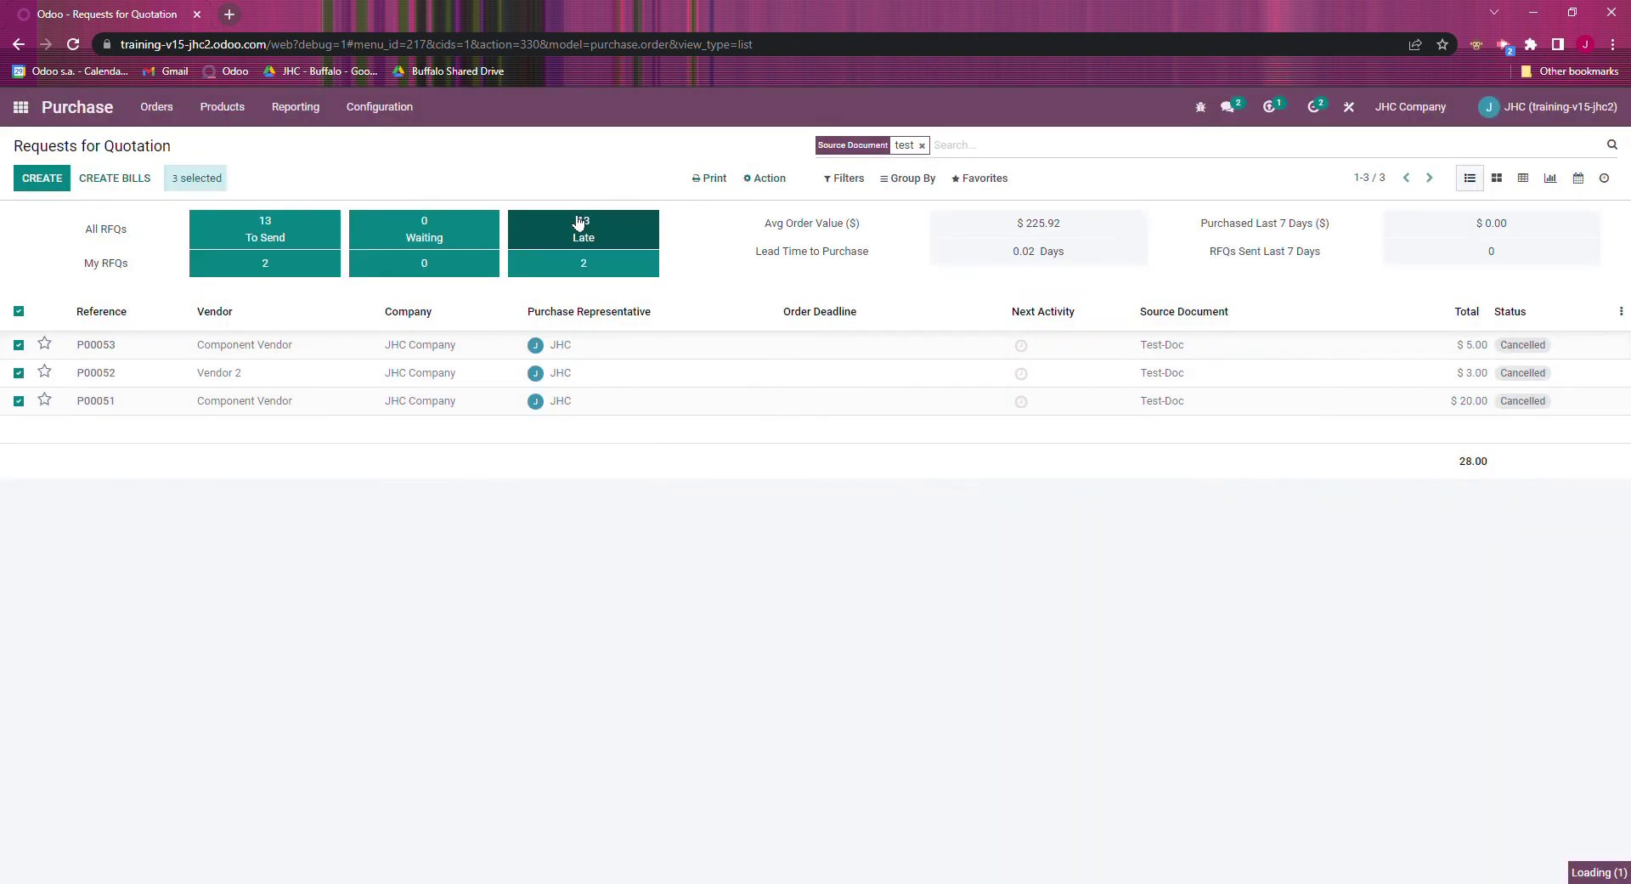